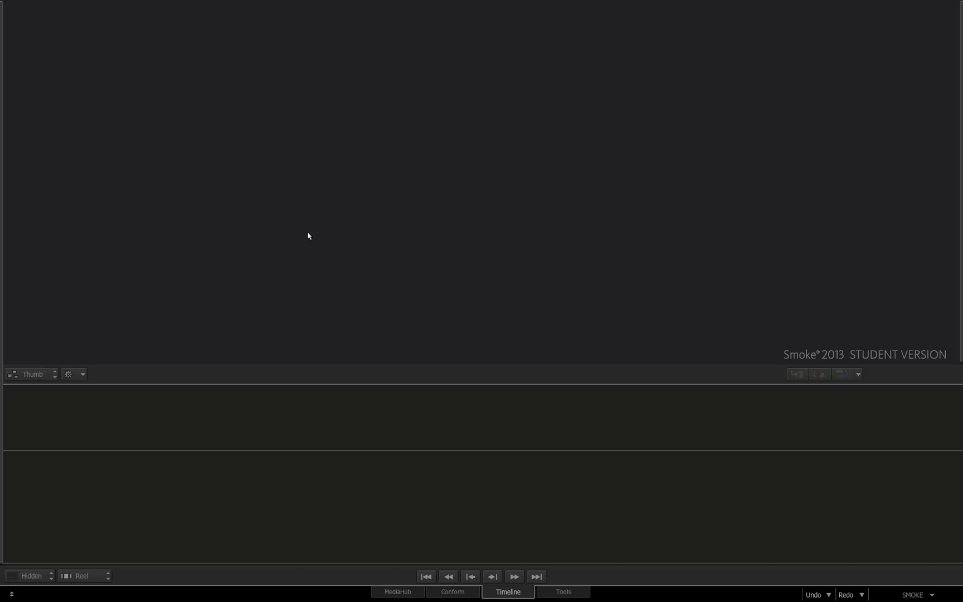
# Step: Create a white colour source clip at 25 fps with a duration of 00:00:01:00
pyautogui.rightClick(308, 235)
pyautogui.moveTo(326, 240)
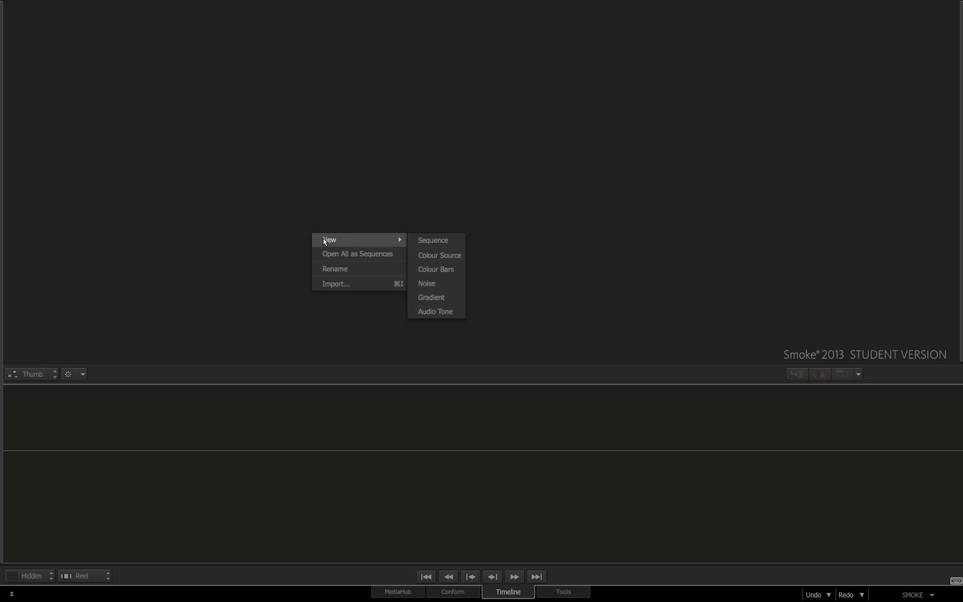
pyautogui.click(430, 256)
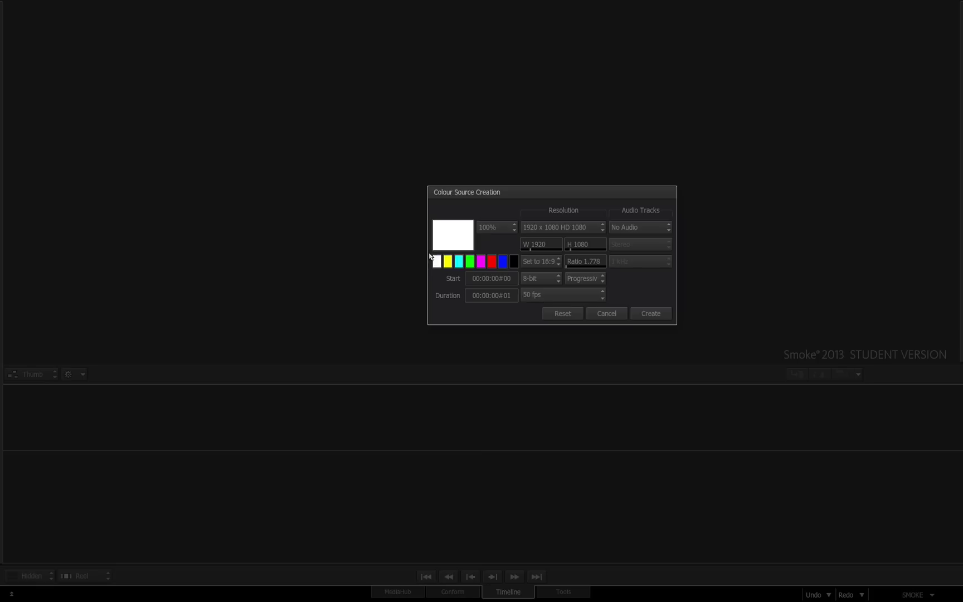
pyautogui.click(551, 293)
pyautogui.click(542, 353)
pyautogui.click(498, 297)
pyautogui.click(462, 261)
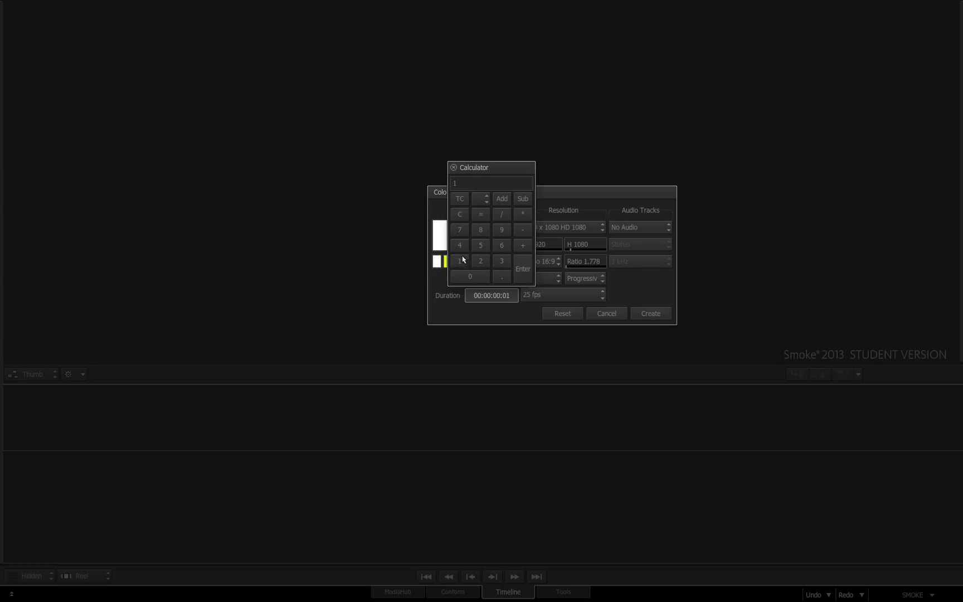
pyautogui.click(483, 276)
pyautogui.click(488, 277)
pyautogui.press('Return')
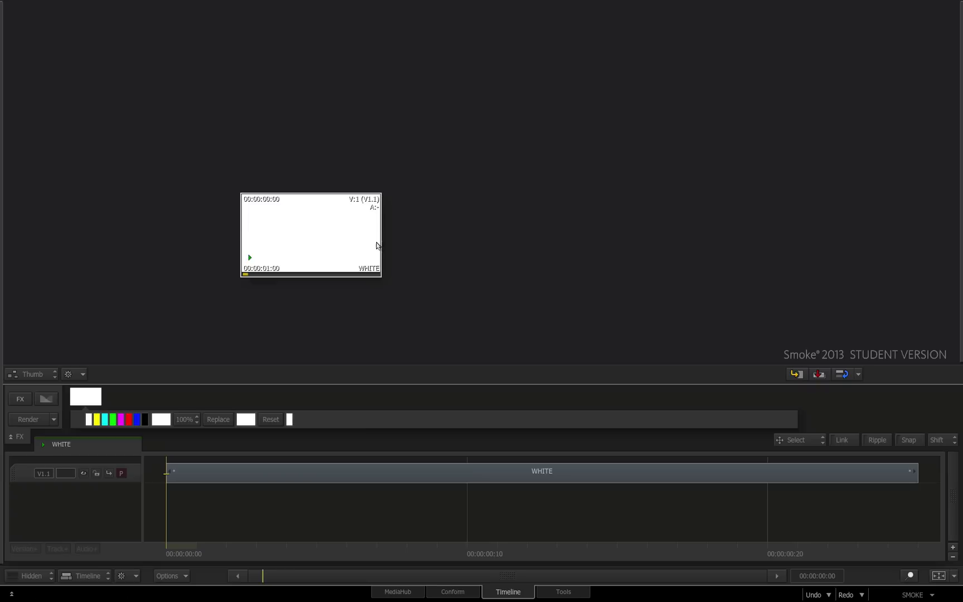
# Step: Open the white clip as a sequence and create a ConnectFX on its segment
pyautogui.rightClick(300, 235)
pyautogui.click(318, 253)
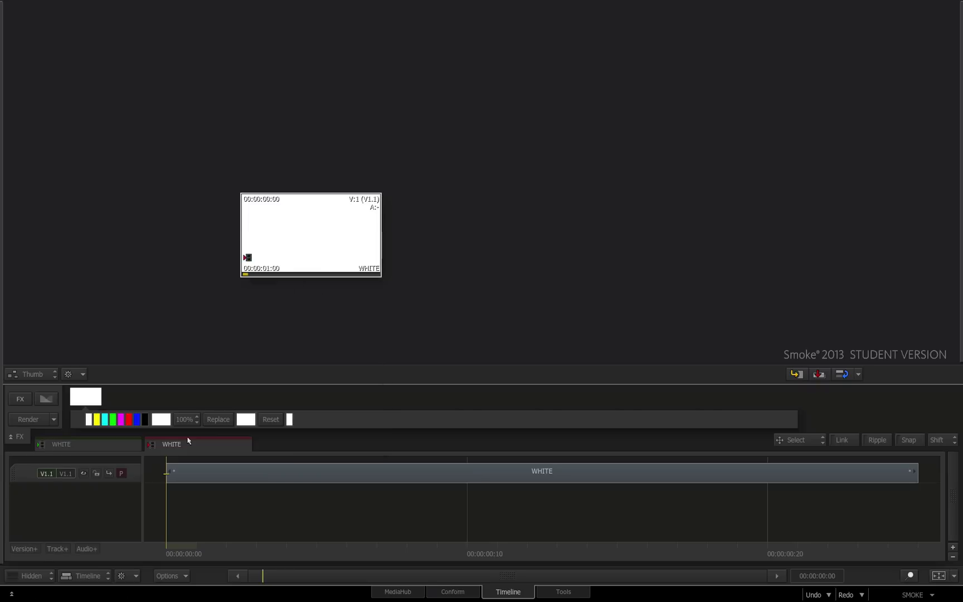
pyautogui.click(22, 402)
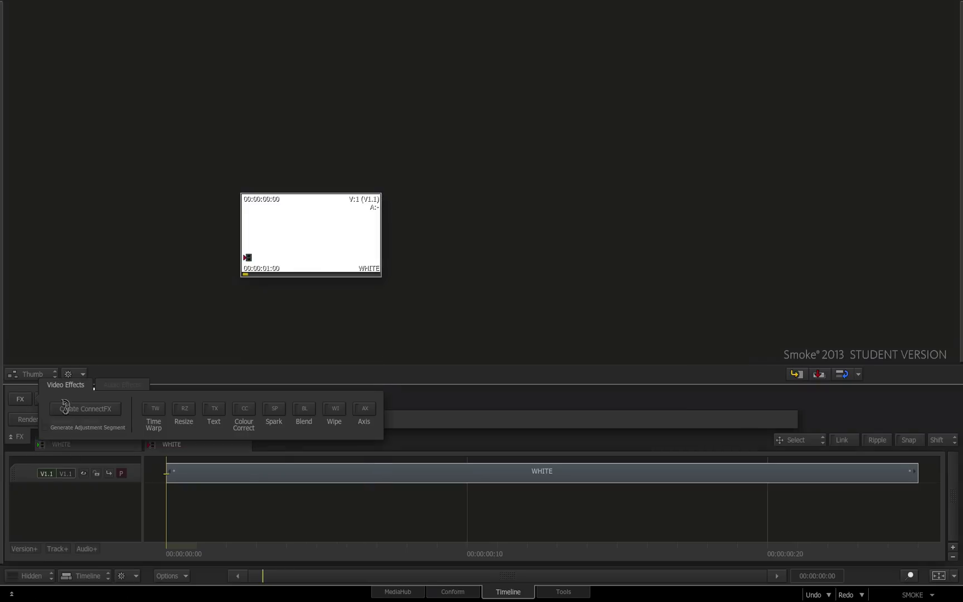
pyautogui.click(68, 407)
pyautogui.moveTo(324, 252); pyautogui.dragTo(516, 255)
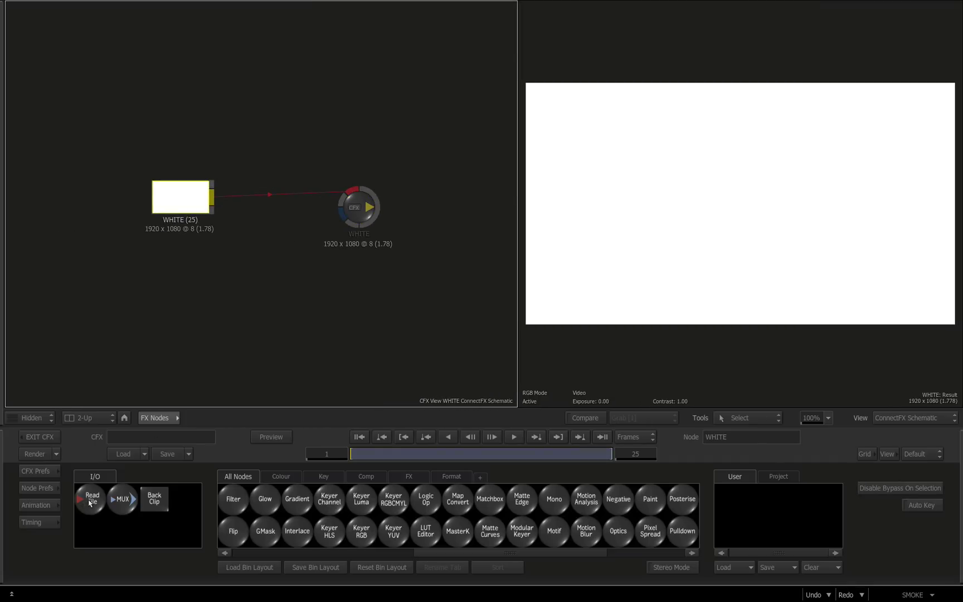
# Step: Add a Read File node, load the source and source2 EXR clips, and separate their nodes in the schematic
pyautogui.moveTo(90, 503); pyautogui.dragTo(203, 261)
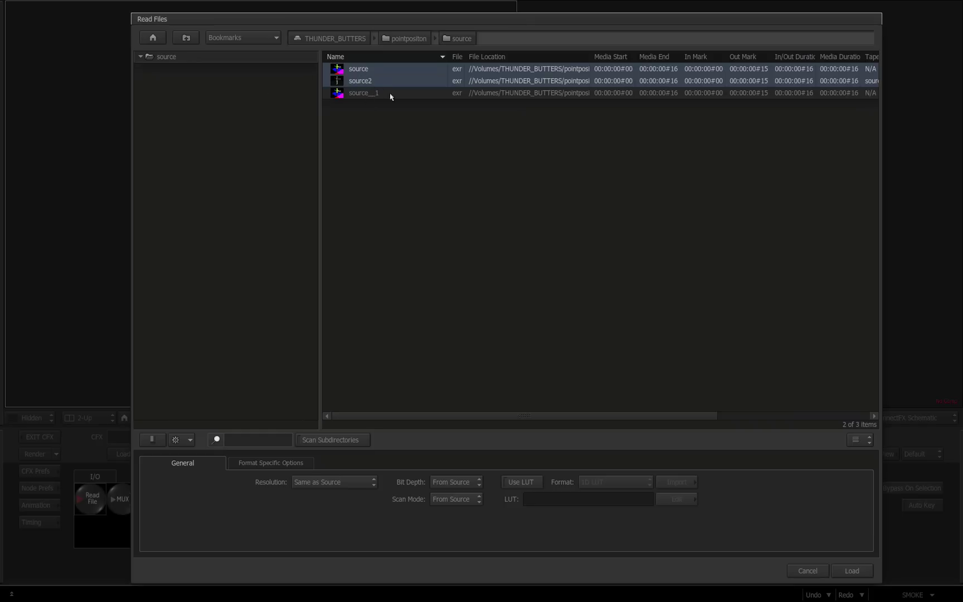
pyautogui.click(843, 572)
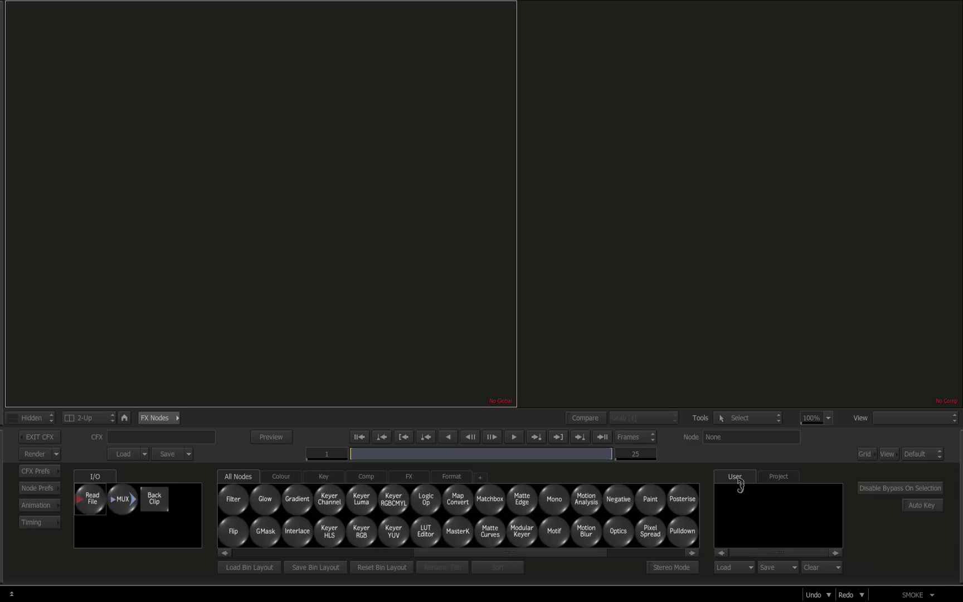
pyautogui.moveTo(184, 216); pyautogui.dragTo(145, 206)
# Step: Set the ConnectFX setup's end frame to 16
pyautogui.click(635, 454)
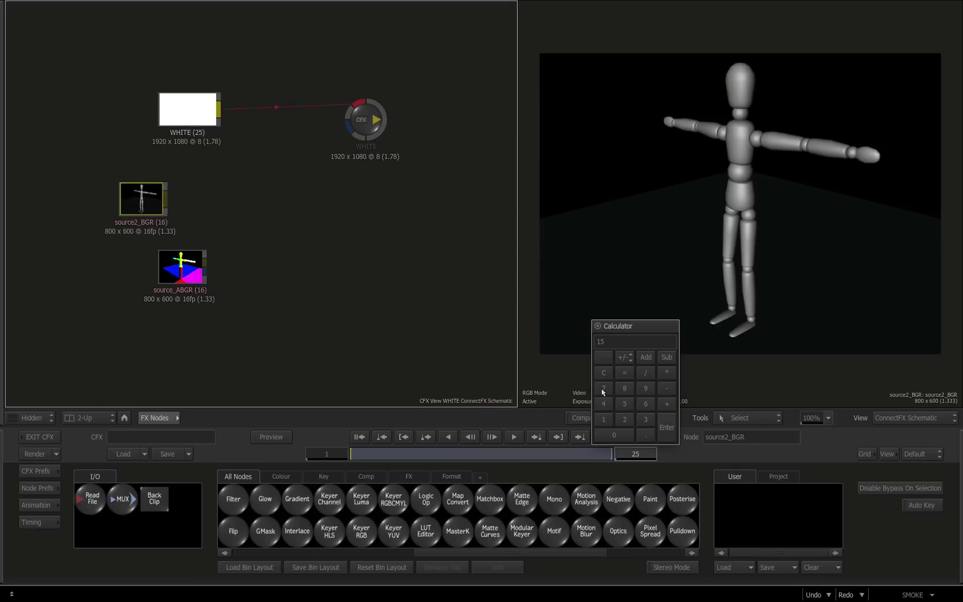
pyautogui.click(603, 374)
pyautogui.press('Return')
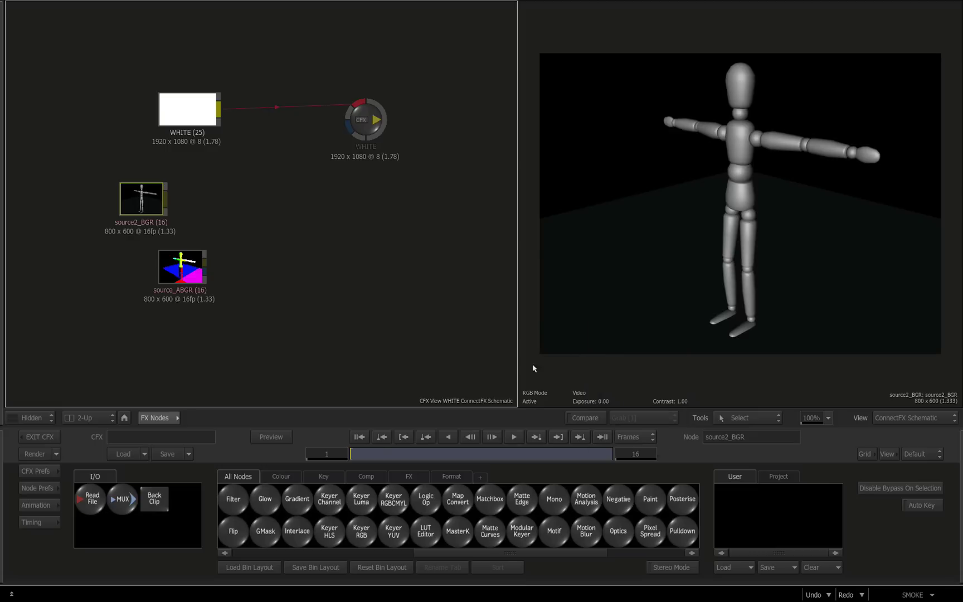
# Step: Enlarge the viewer beside the schematic and preview the source2_BGR render and the source_ABGR position pass
pyautogui.moveTo(362, 454); pyautogui.dragTo(277, 367)
pyautogui.moveTo(516, 318); pyautogui.dragTo(376, 323)
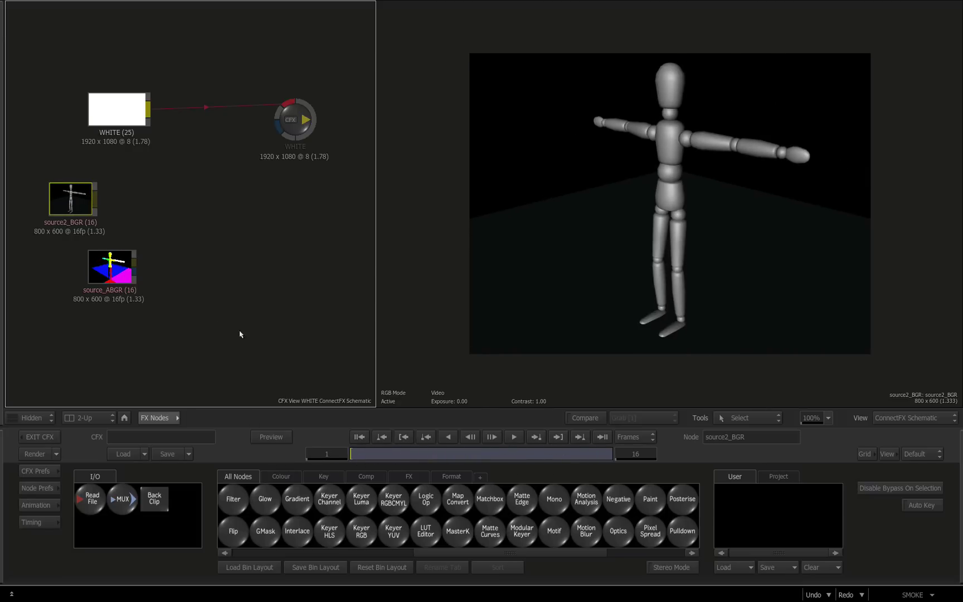
pyautogui.moveTo(88, 211); pyautogui.dragTo(125, 210)
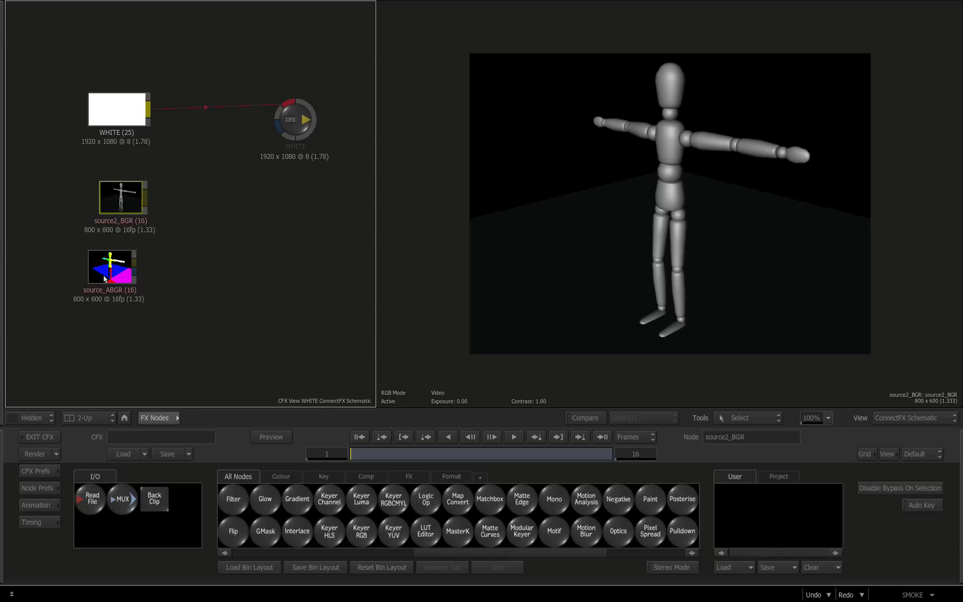
pyautogui.moveTo(98, 273); pyautogui.dragTo(91, 283)
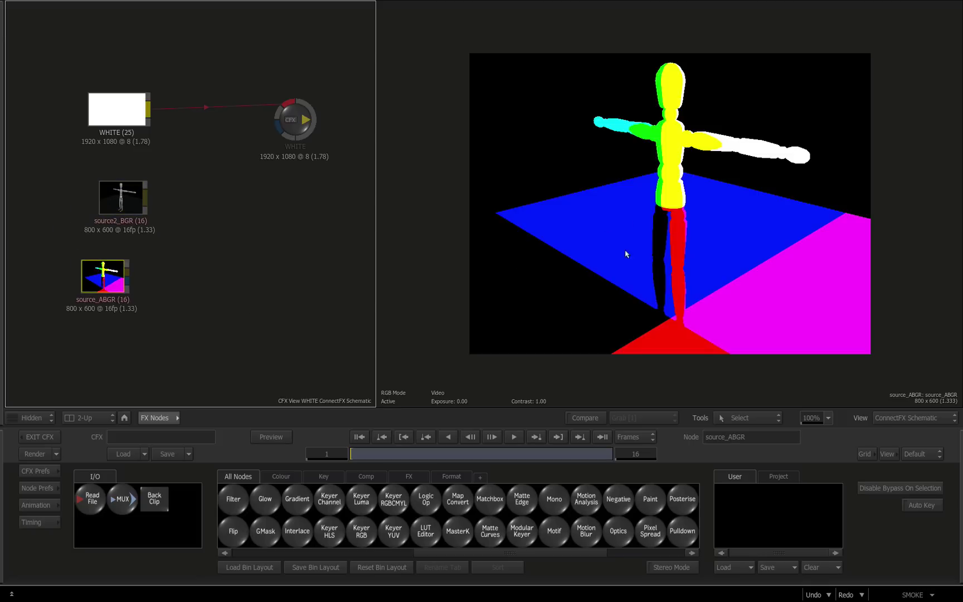
# Step: Scrub the source_ABGR position pass to frame 13 and examine its colours on the mannequin and floor
pyautogui.moveTo(353, 455); pyautogui.dragTo(576, 333)
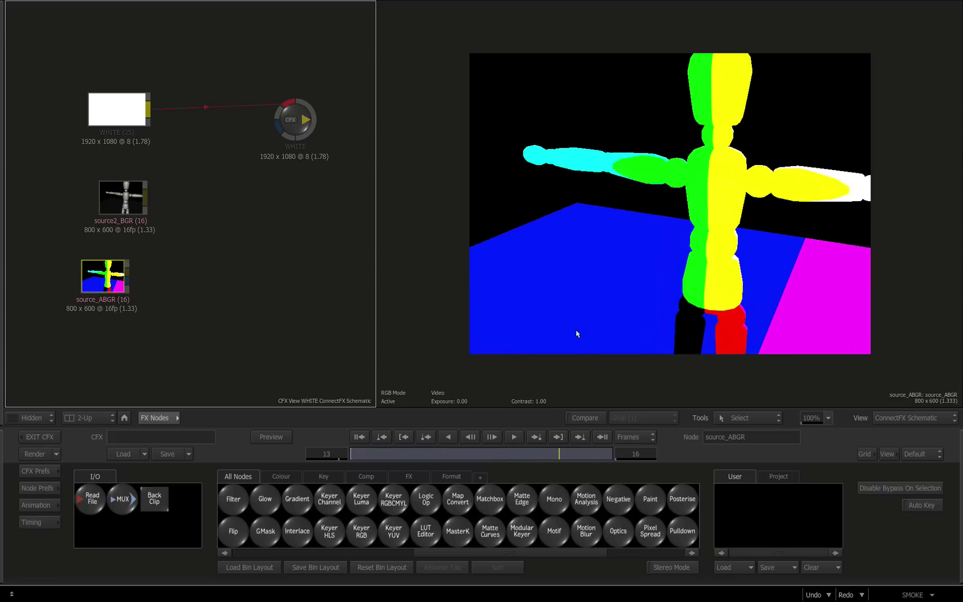
pyautogui.moveTo(547, 237); pyautogui.dragTo(597, 281)
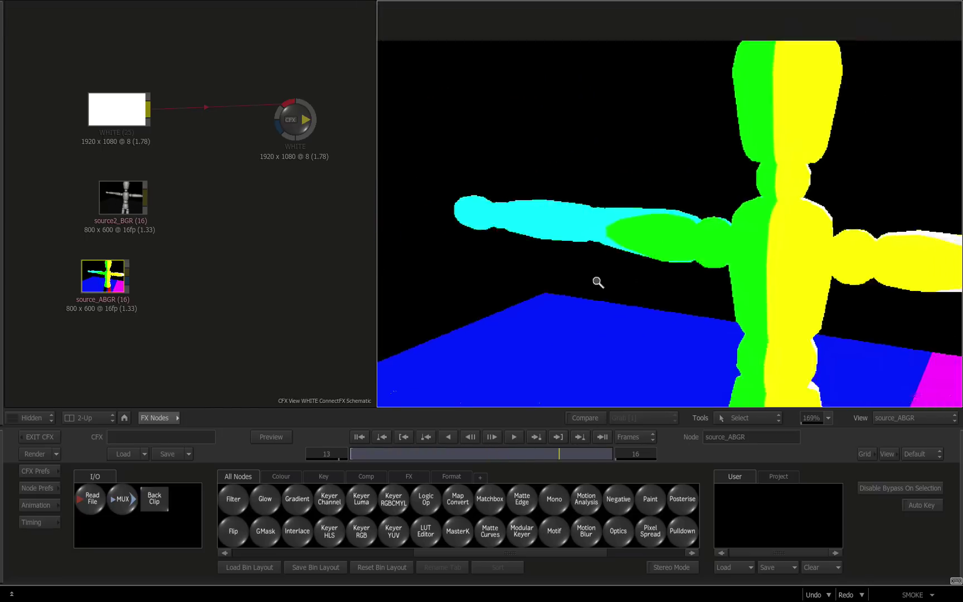
pyautogui.scroll(-7, 598, 283)
pyautogui.moveTo(377, 233); pyautogui.dragTo(387, 234)
pyautogui.scroll(2, 467, 268)
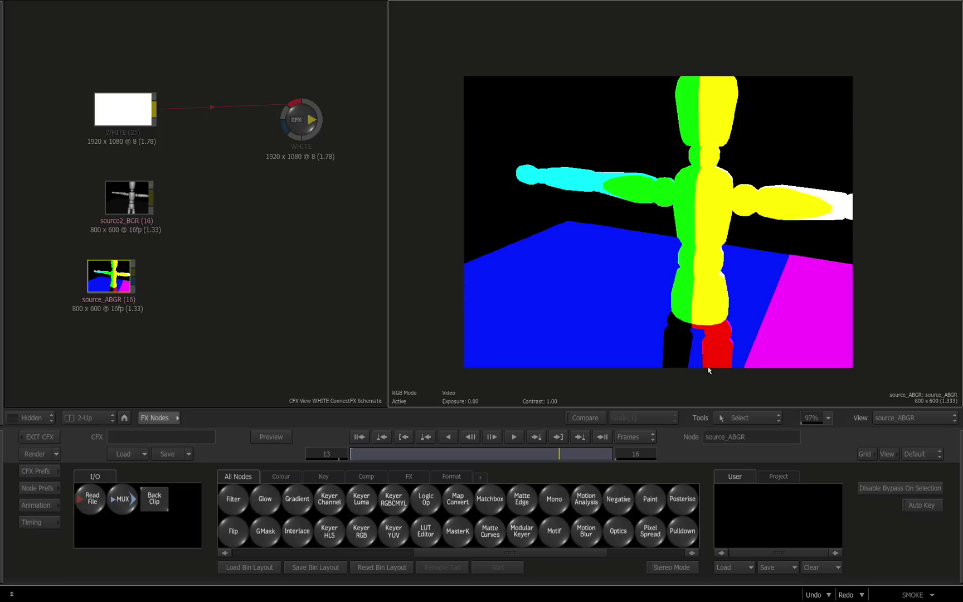
pyautogui.scroll(5, 593, 232)
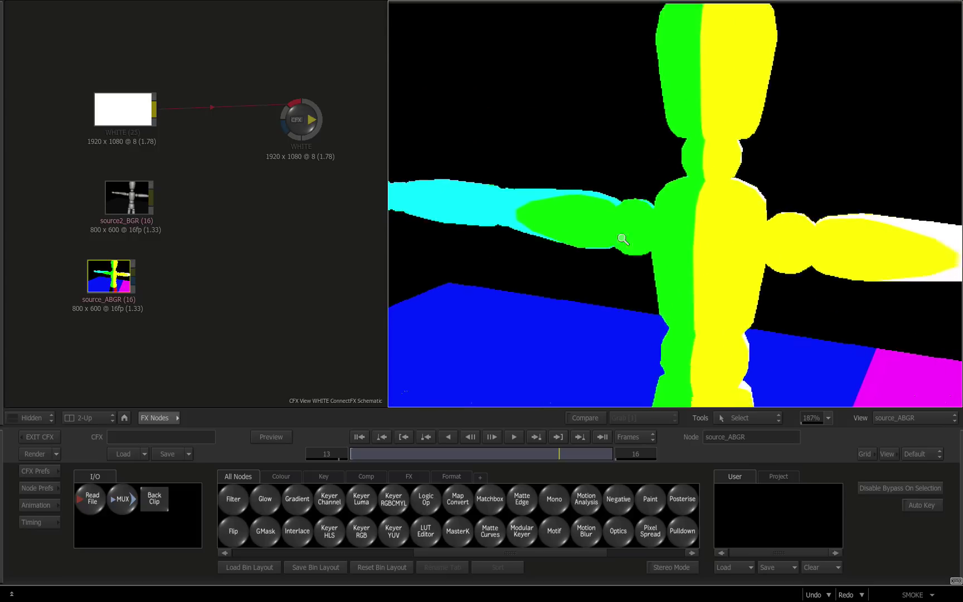
pyautogui.scroll(-6, 623, 240)
pyautogui.scroll(2, 591, 251)
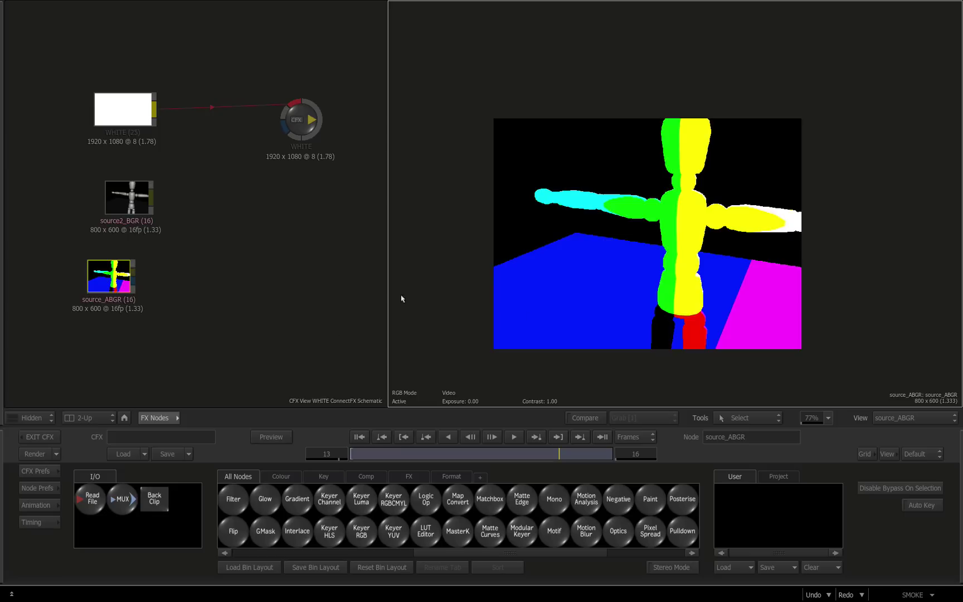
# Step: View the source_ABGR clip's alpha matte and the source2_BGR render for comparison
pyautogui.doubleClick(118, 281)
pyautogui.press('F4')
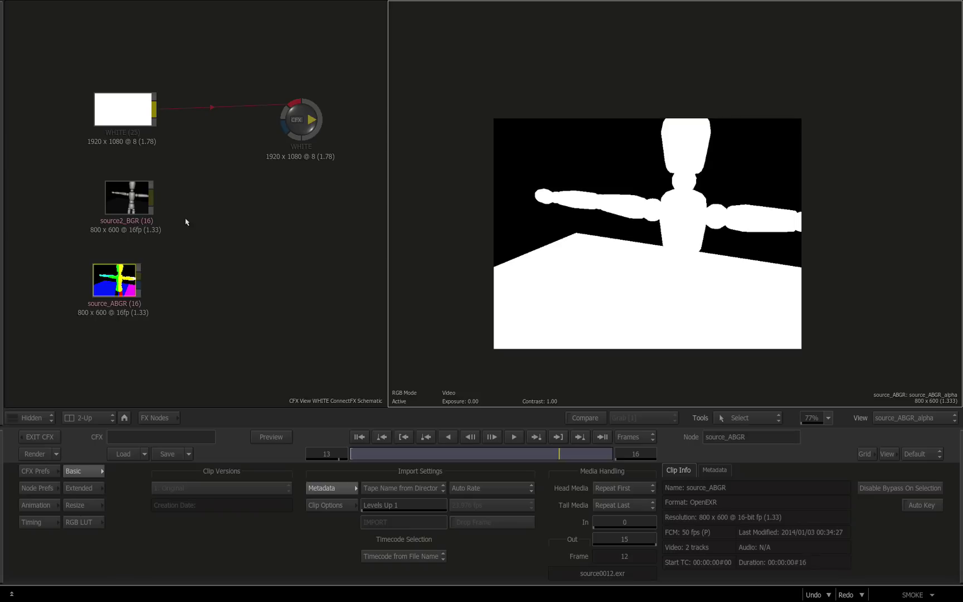
pyautogui.doubleClick(136, 195)
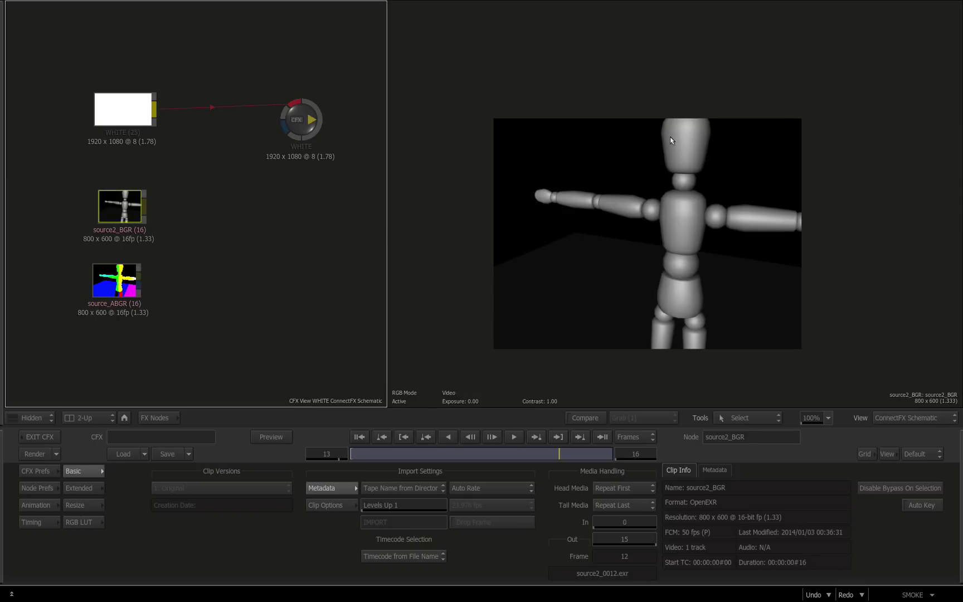
pyautogui.moveTo(129, 207); pyautogui.dragTo(116, 207)
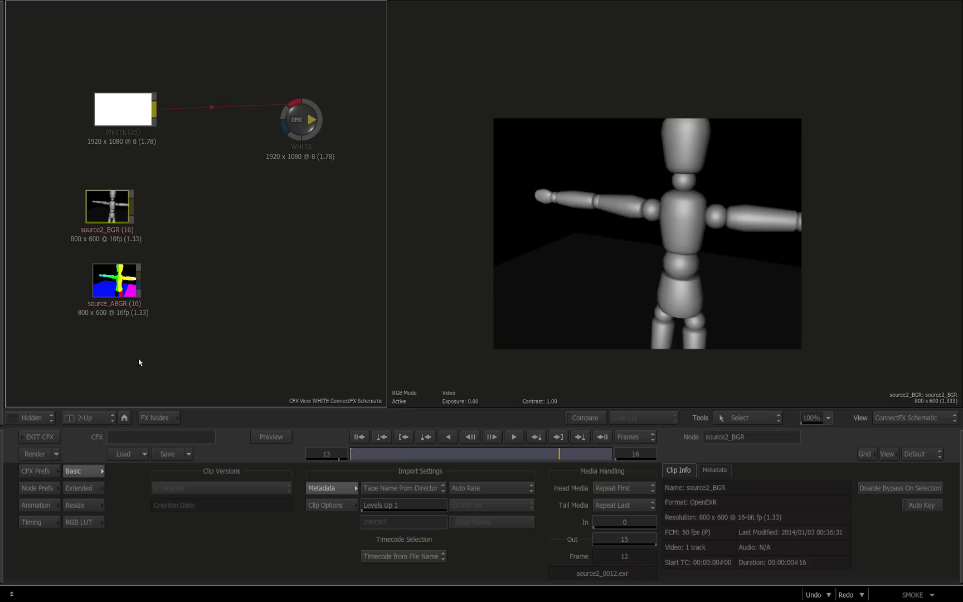
# Step: Show the schematic in a single view and add a Matchbox node with the Posmatte shader beside the source clips
pyautogui.moveTo(2, 503)
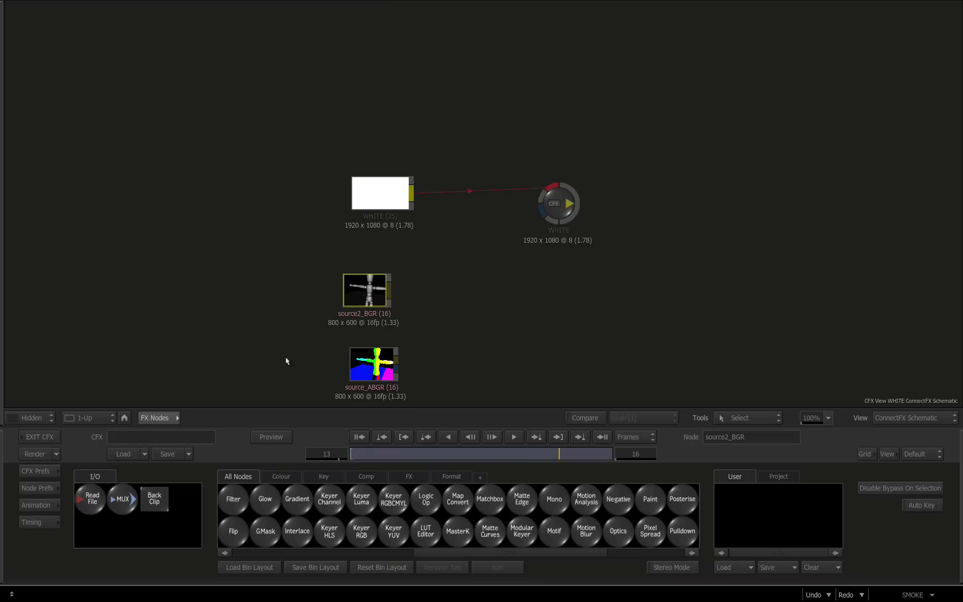
pyautogui.moveTo(459, 309); pyautogui.dragTo(399, 210)
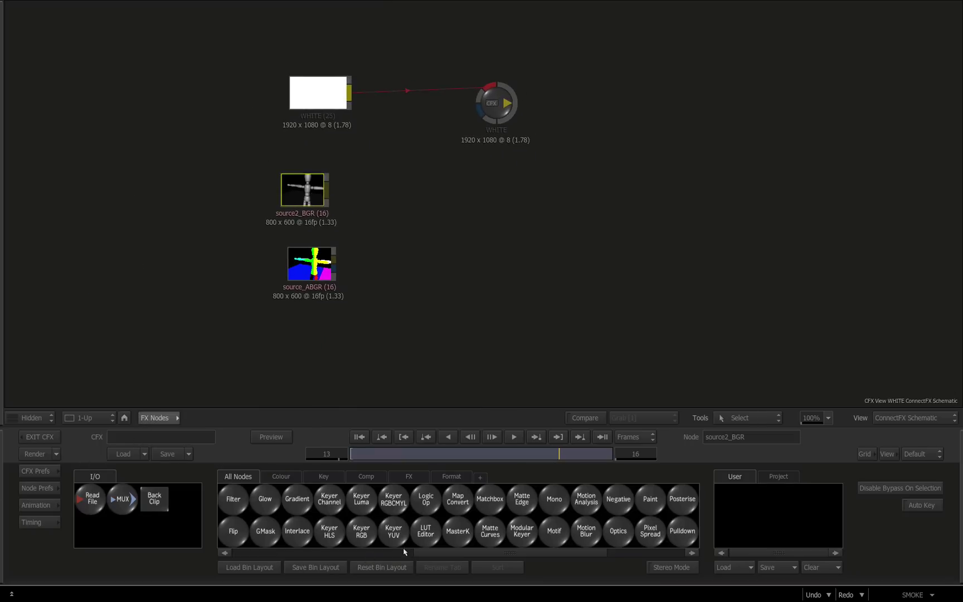
pyautogui.press('m')
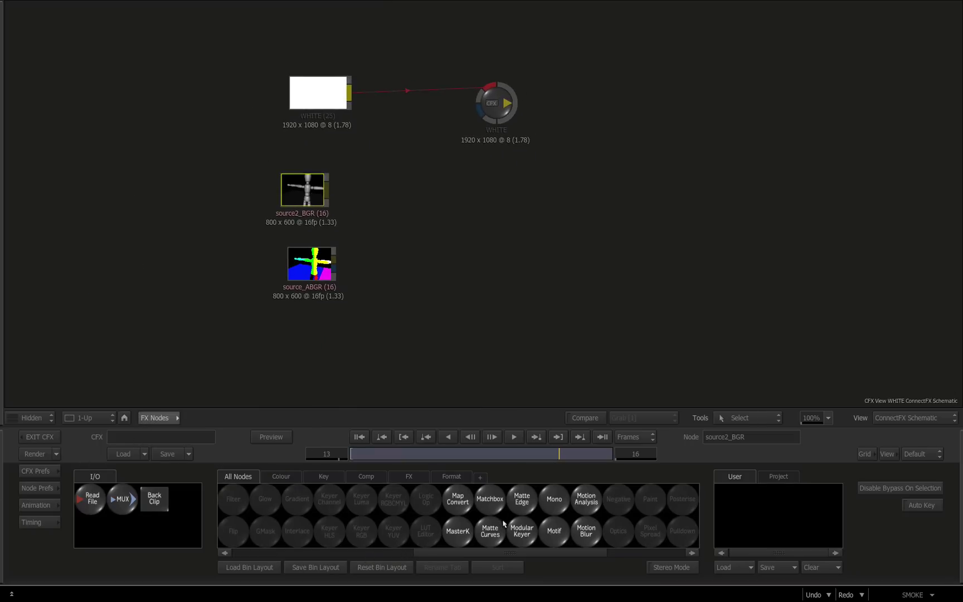
pyautogui.moveTo(487, 505); pyautogui.dragTo(463, 244)
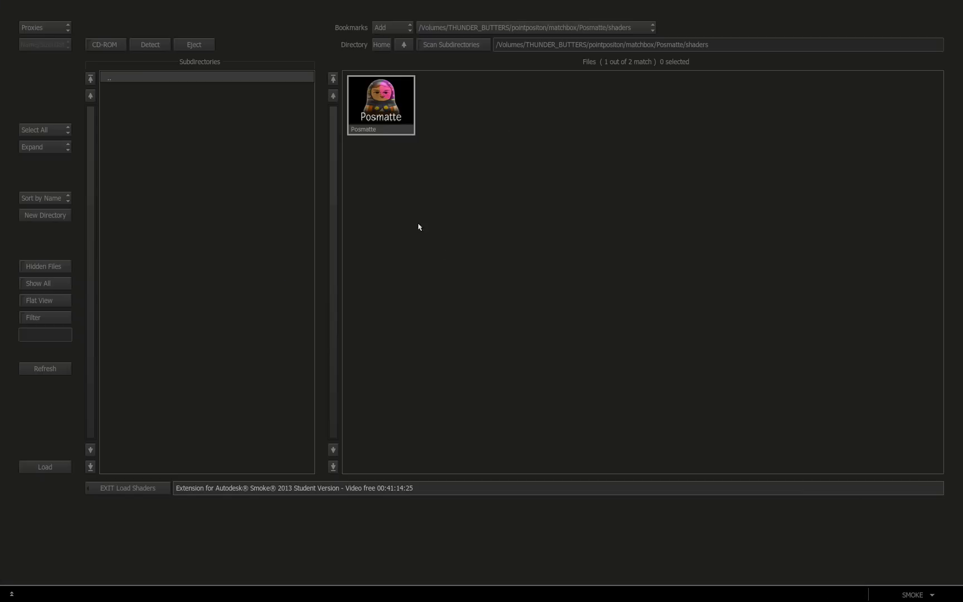
pyautogui.click(373, 123)
pyautogui.click(45, 466)
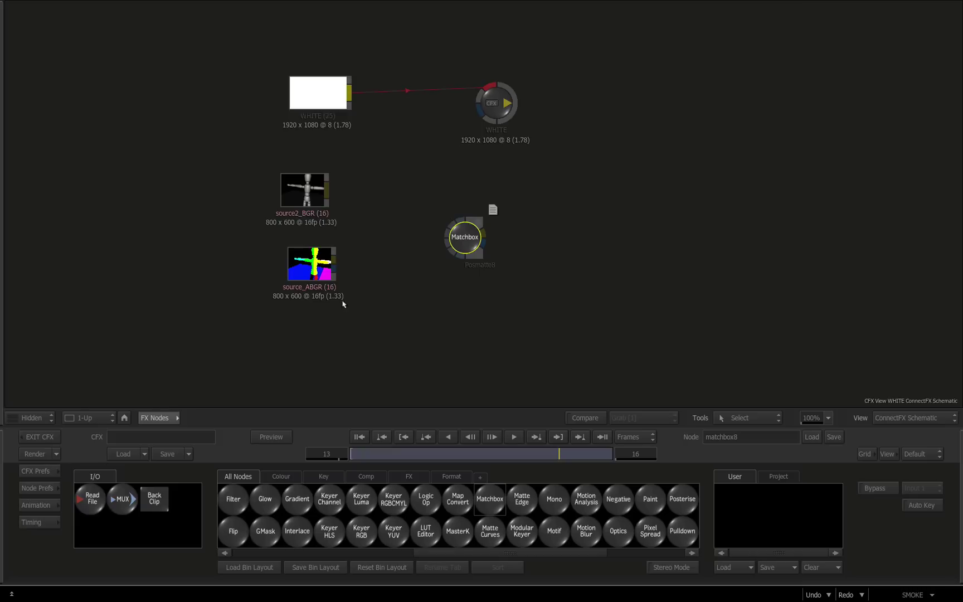
pyautogui.moveTo(465, 250); pyautogui.dragTo(456, 268)
# Step: Read through the Posmatte node's usage notes and close them
pyautogui.moveTo(484, 228)
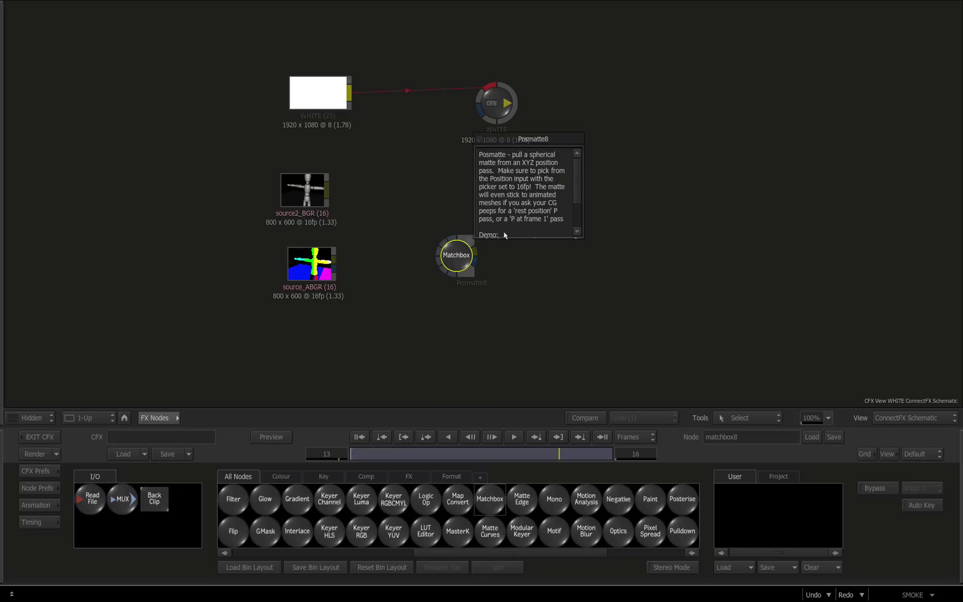
pyautogui.scroll(-3, 578, 193)
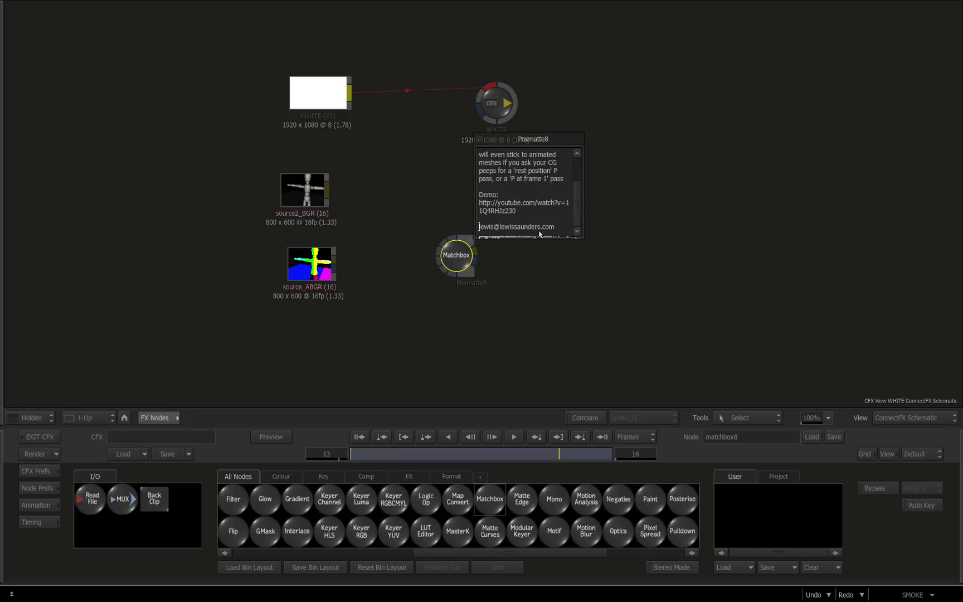
pyautogui.scroll(3, 577, 219)
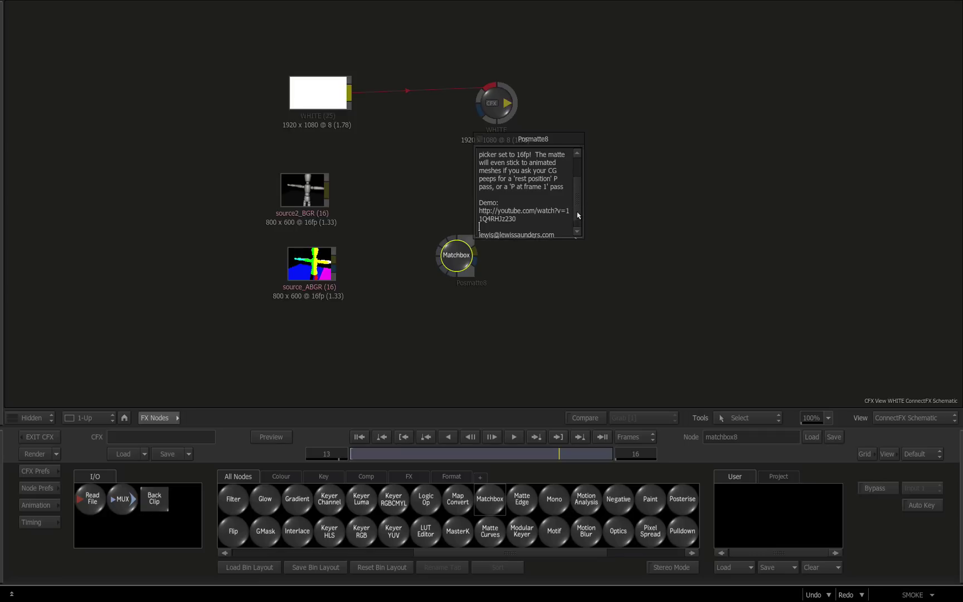
pyautogui.scroll(-3, 582, 199)
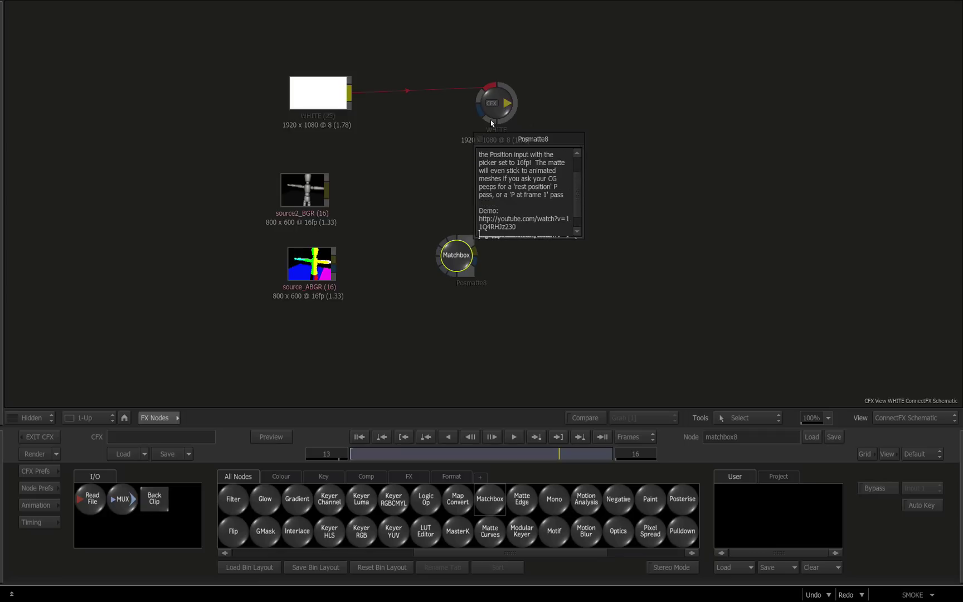
pyautogui.scroll(-2, 575, 205)
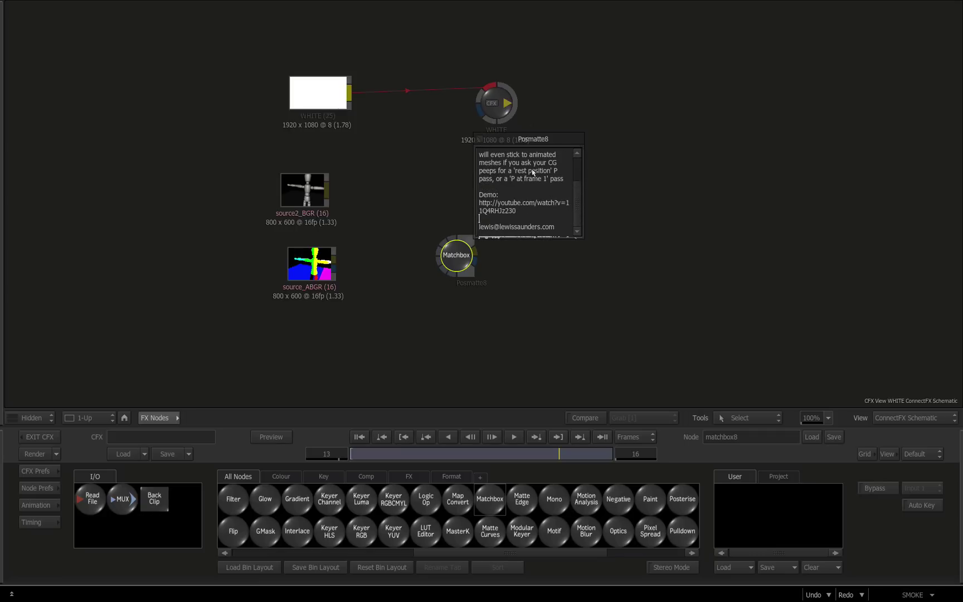
pyautogui.click(510, 154)
# Step: Feed the source2_BGR render into the Posmatte node and display the node's result with its settings
pyautogui.moveTo(450, 263); pyautogui.dragTo(429, 253)
pyautogui.doubleClick(459, 259)
pyautogui.press('F4')
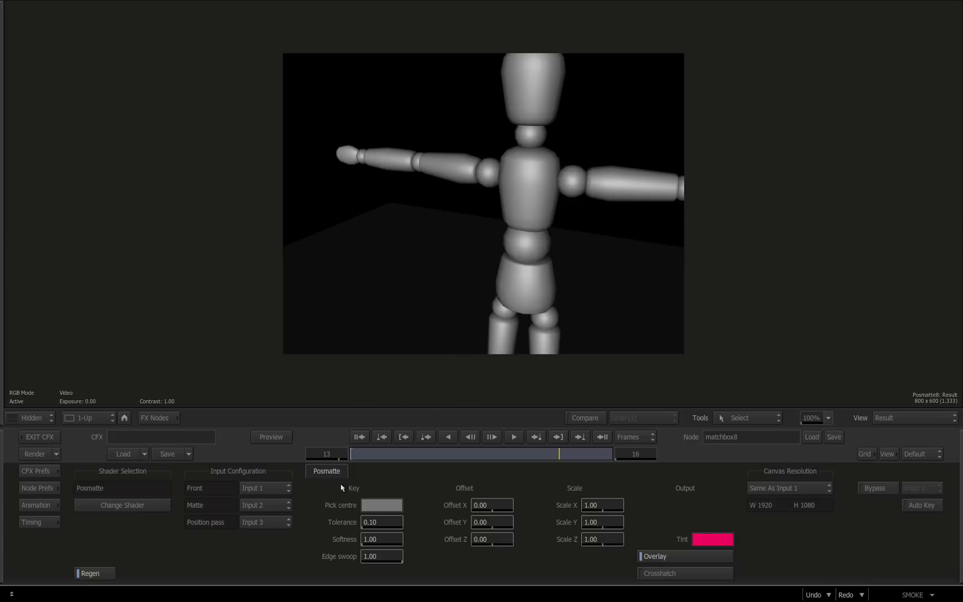
# Step: Set the colour picker of the Posmatte pick centre to 16fp values and close it
pyautogui.click(375, 506)
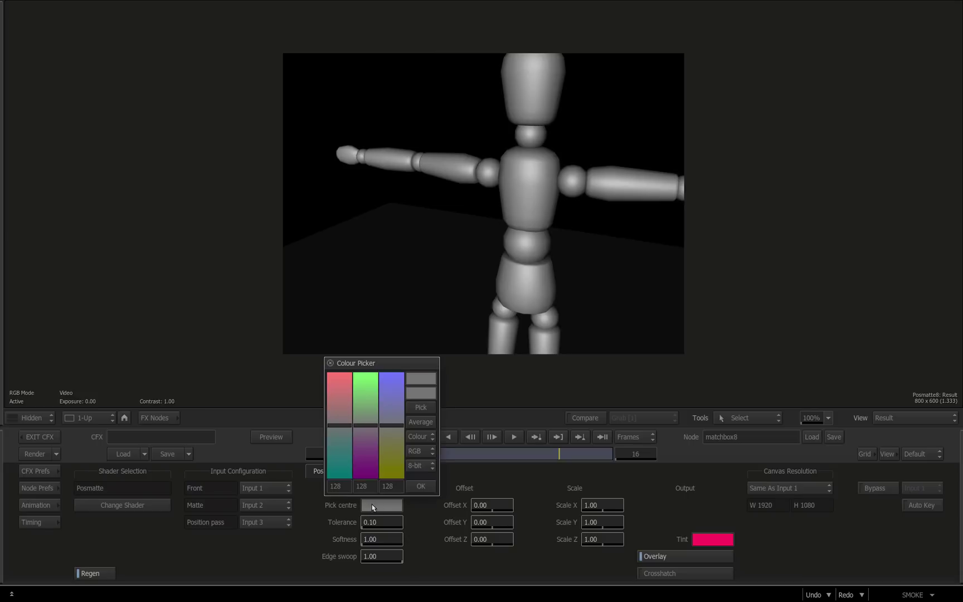
pyautogui.click(421, 466)
pyautogui.click(422, 424)
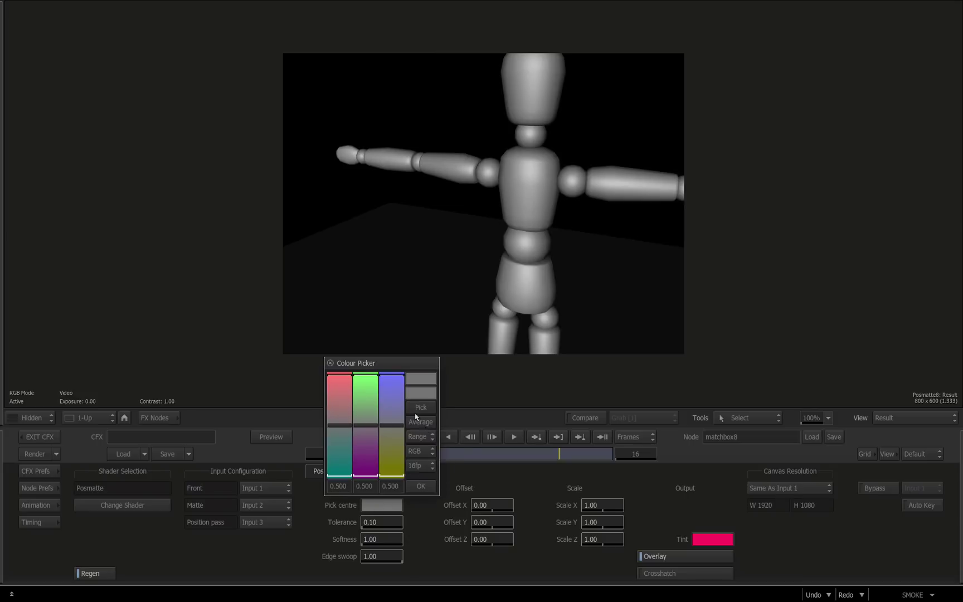
pyautogui.click(418, 487)
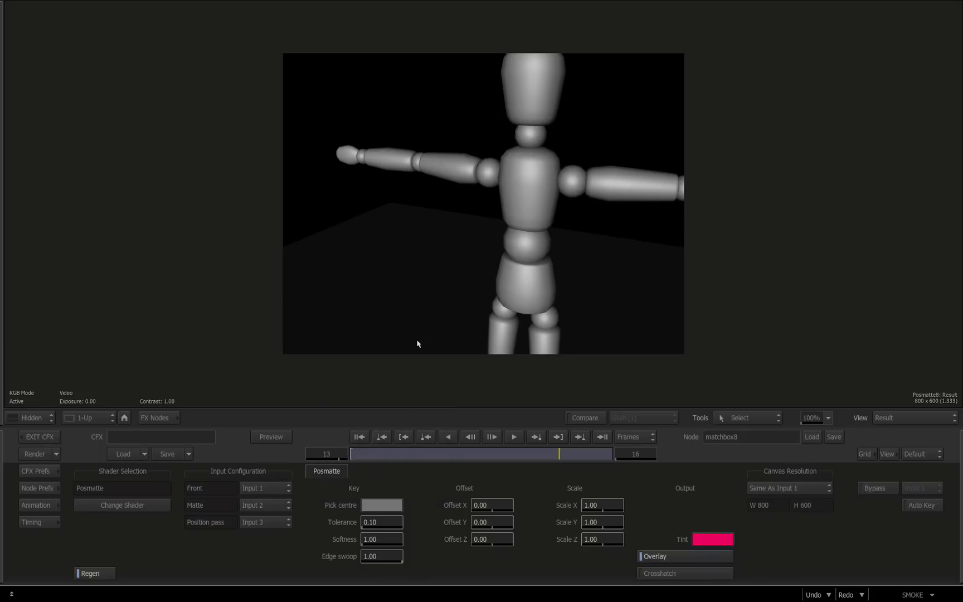
# Step: Display the position pass on Input 3 and move to frame 2, where the mannequin's whole outstretched arm is in view
pyautogui.press('F3')
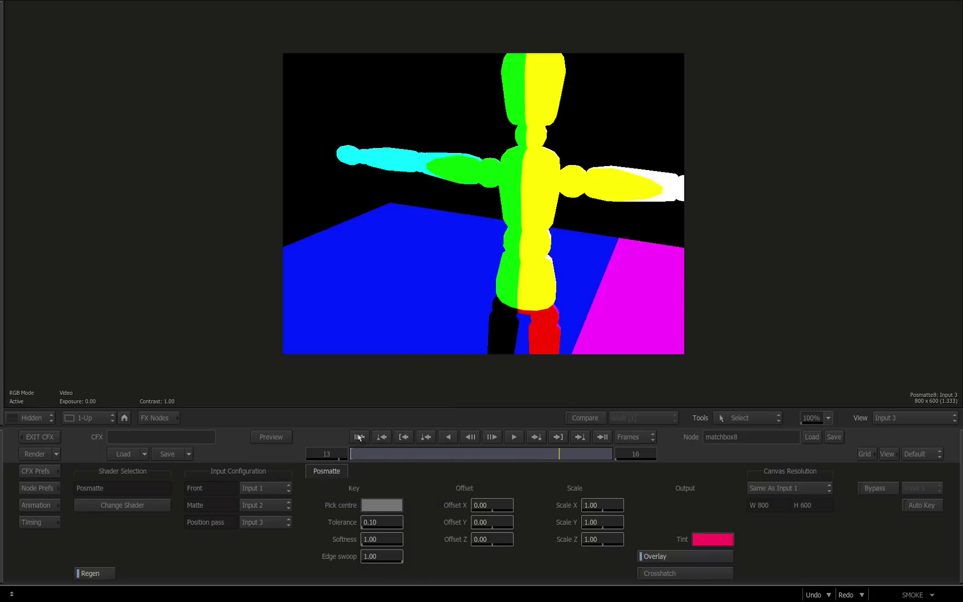
pyautogui.moveTo(354, 453); pyautogui.dragTo(612, 452)
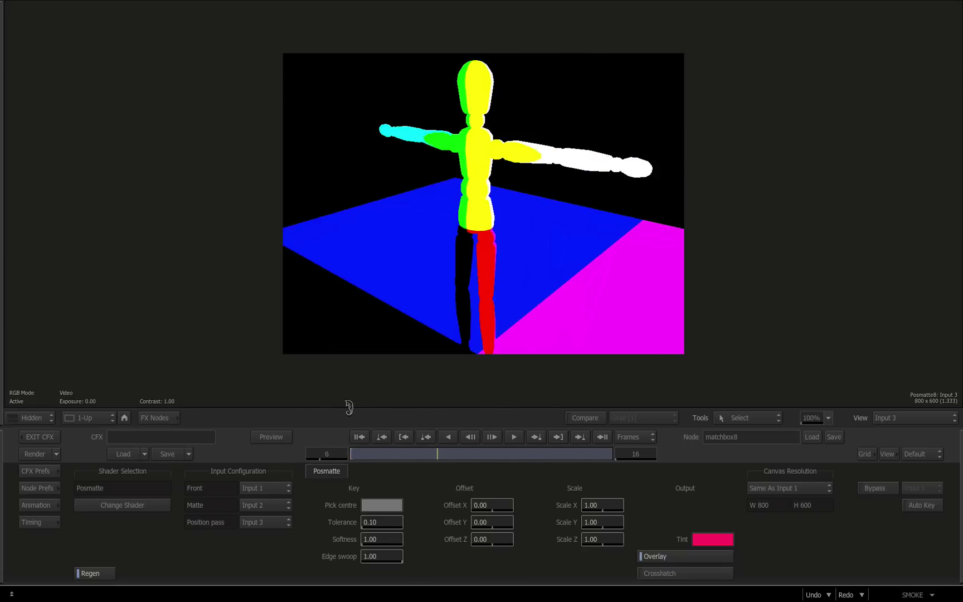
pyautogui.moveTo(348, 407); pyautogui.dragTo(368, 387)
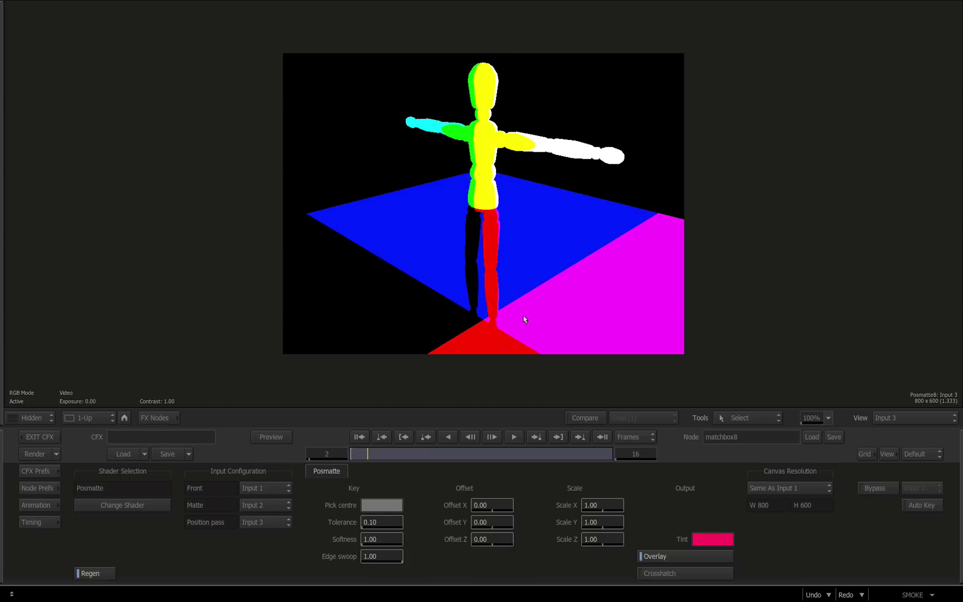
# Step: Sample the pick centre from the mannequin's white forearm near the hand in the position pass and display the result
pyautogui.click(377, 507)
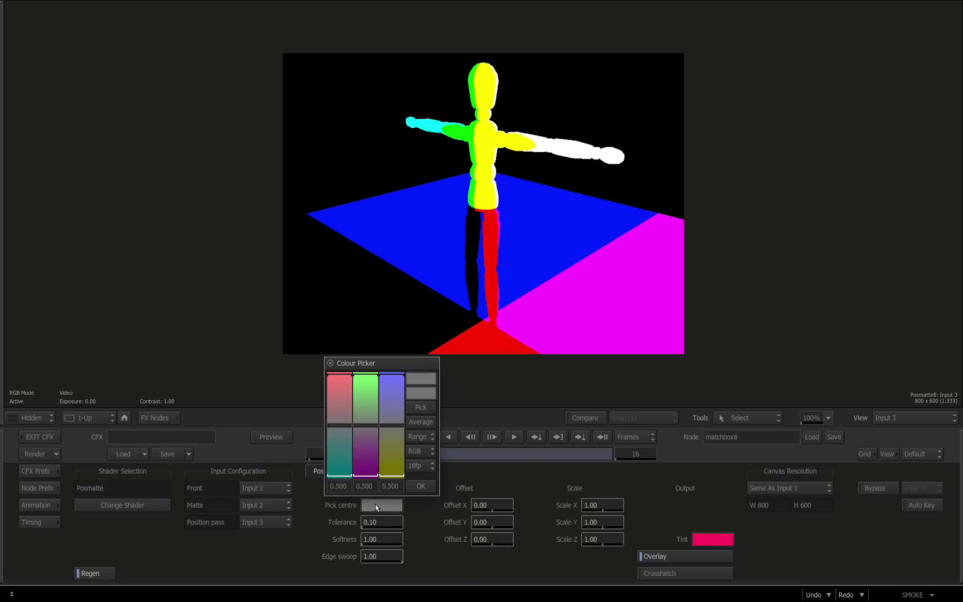
pyautogui.click(419, 407)
pyautogui.click(594, 152)
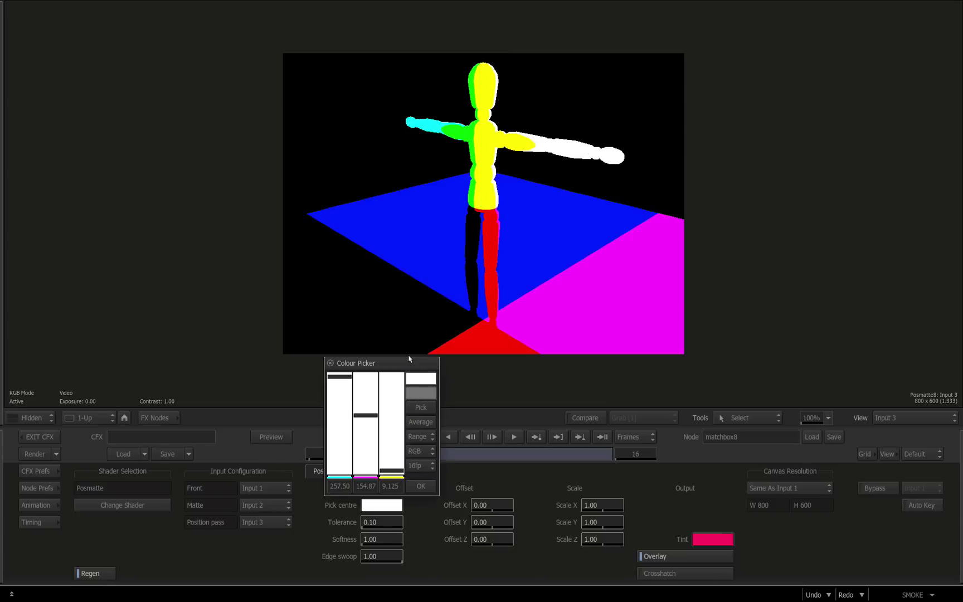
pyautogui.click(419, 487)
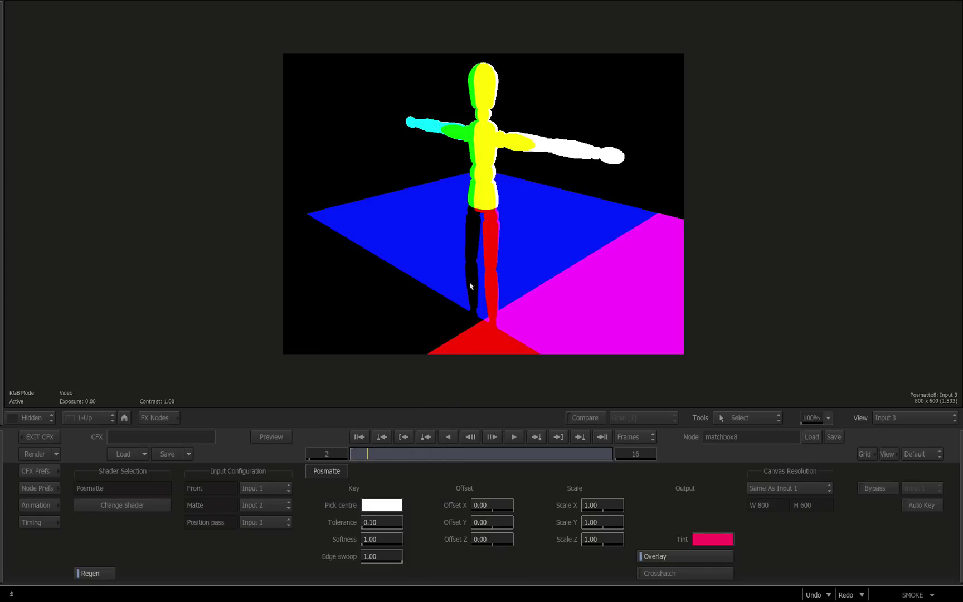
pyautogui.press('F4')
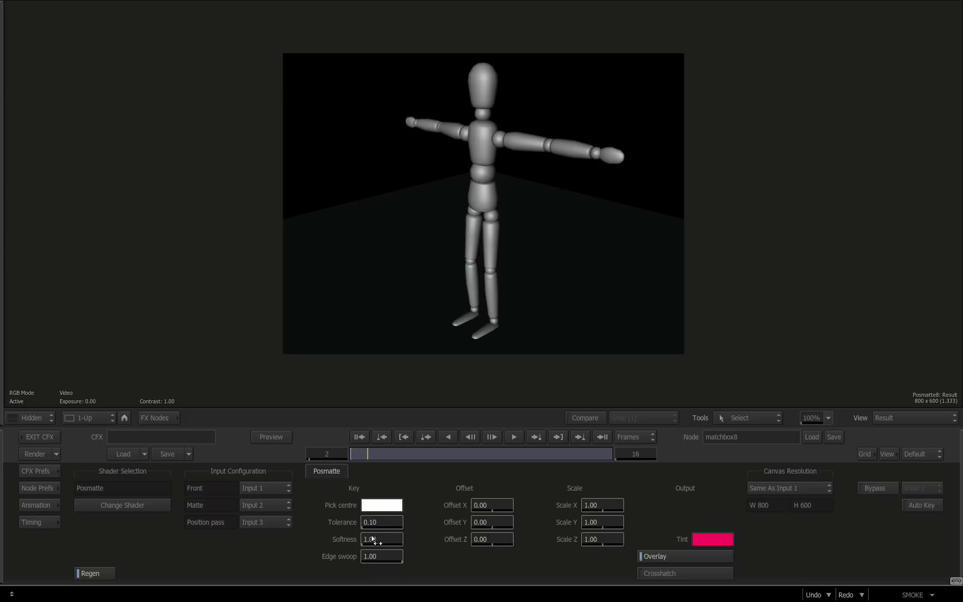
# Step: Raise the matte's Tolerance to 18.45 so the pink overlay covers the wrist joint
pyautogui.moveTo(370, 524); pyautogui.dragTo(590, 229)
pyautogui.moveTo(530, 228); pyautogui.dragTo(642, 217)
pyautogui.moveTo(449, 198); pyautogui.dragTo(286, 370)
pyautogui.moveTo(499, 239); pyautogui.dragTo(517, 188)
pyautogui.moveTo(517, 187); pyautogui.dragTo(303, 253)
pyautogui.moveTo(482, 238); pyautogui.dragTo(528, 251)
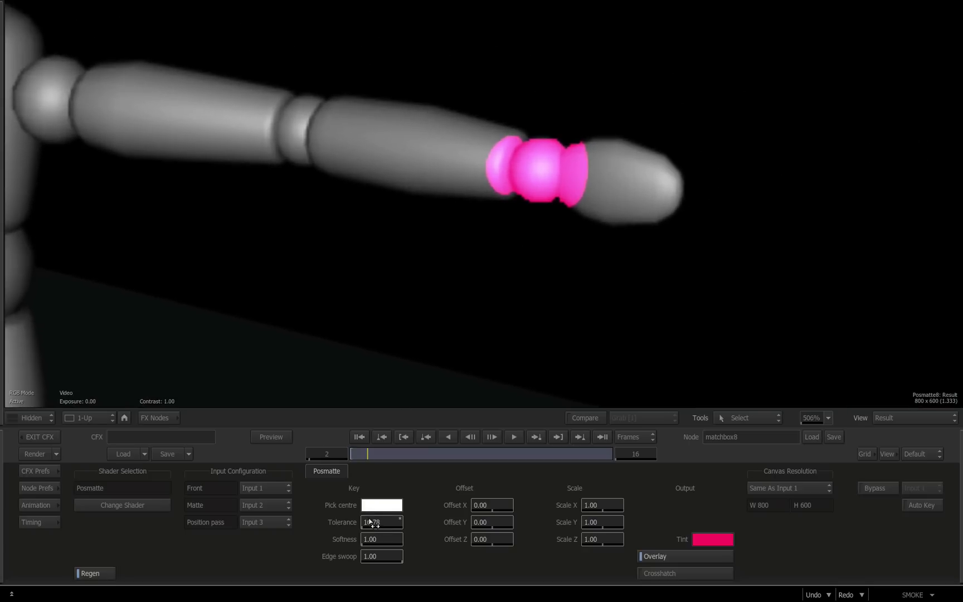
pyautogui.moveTo(370, 522); pyautogui.dragTo(398, 522)
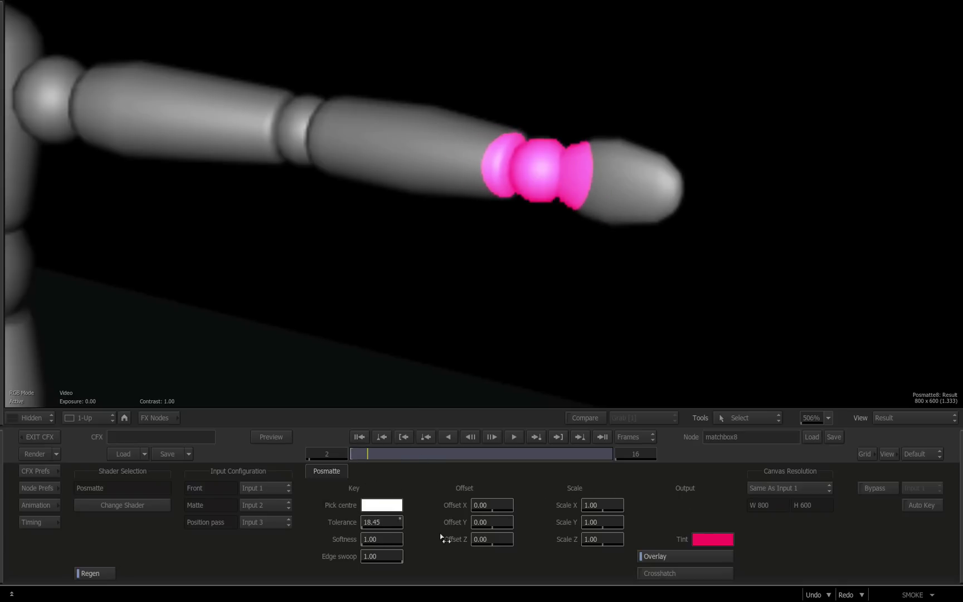
pyautogui.click(363, 522)
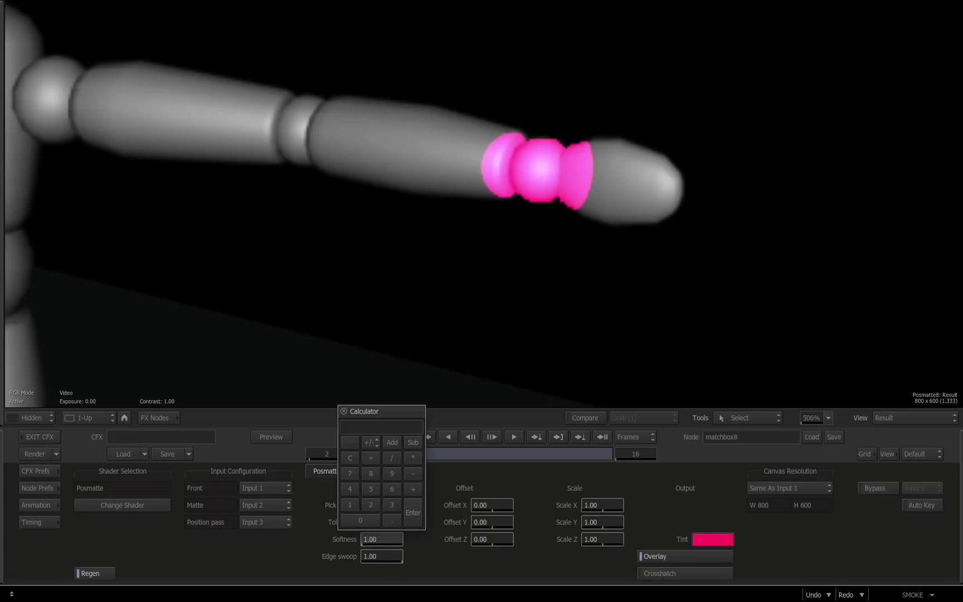
pyautogui.click(343, 411)
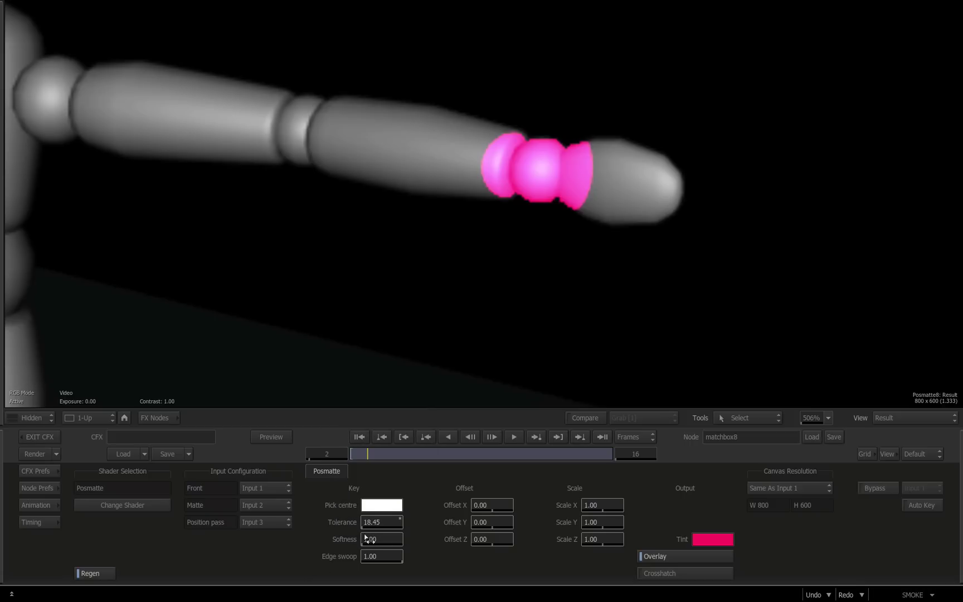
# Step: Set the matte's Softness to 20.64 and scrub through the shot at 100% to check the overlay follows the wrist
pyautogui.moveTo(365, 538); pyautogui.dragTo(393, 540)
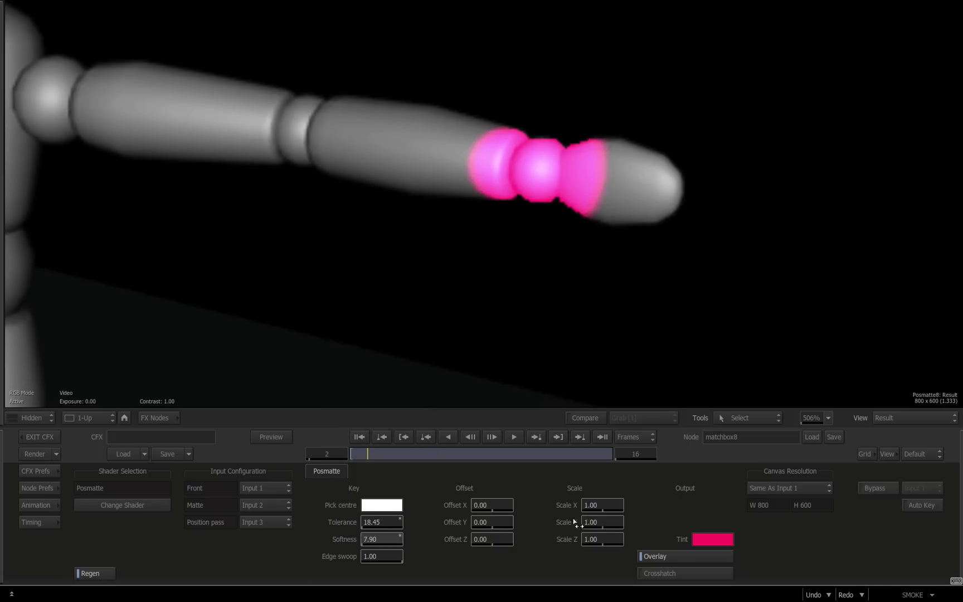
pyautogui.moveTo(574, 522); pyautogui.dragTo(471, 421)
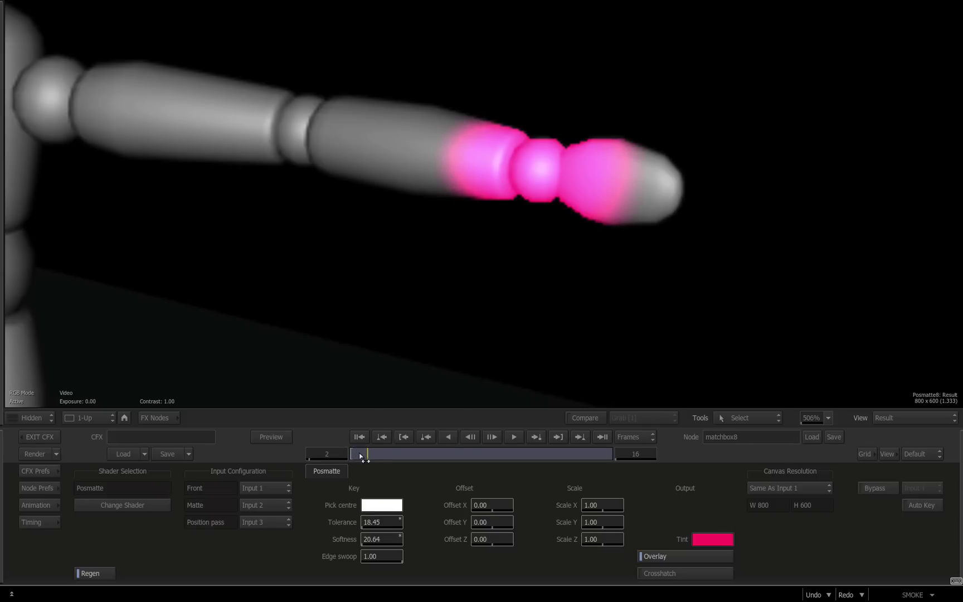
pyautogui.moveTo(363, 457); pyautogui.dragTo(473, 456)
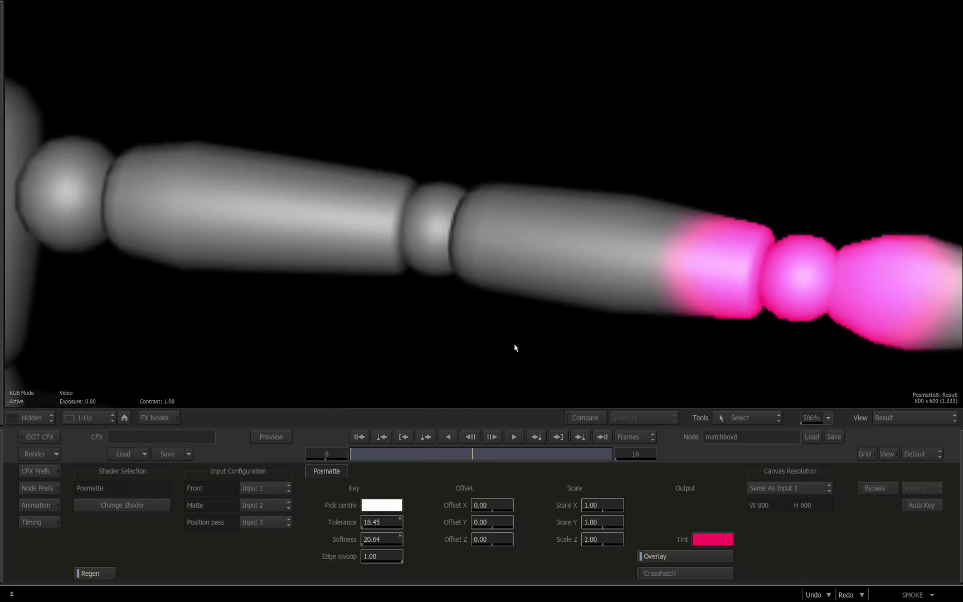
pyautogui.click(827, 419)
pyautogui.click(830, 413)
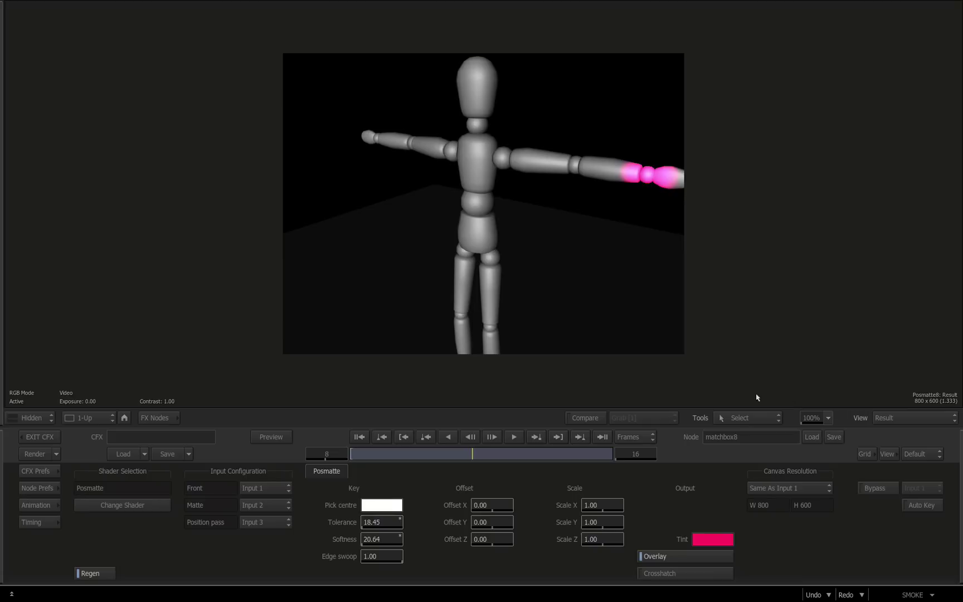
pyautogui.moveTo(354, 456); pyautogui.dragTo(419, 452)
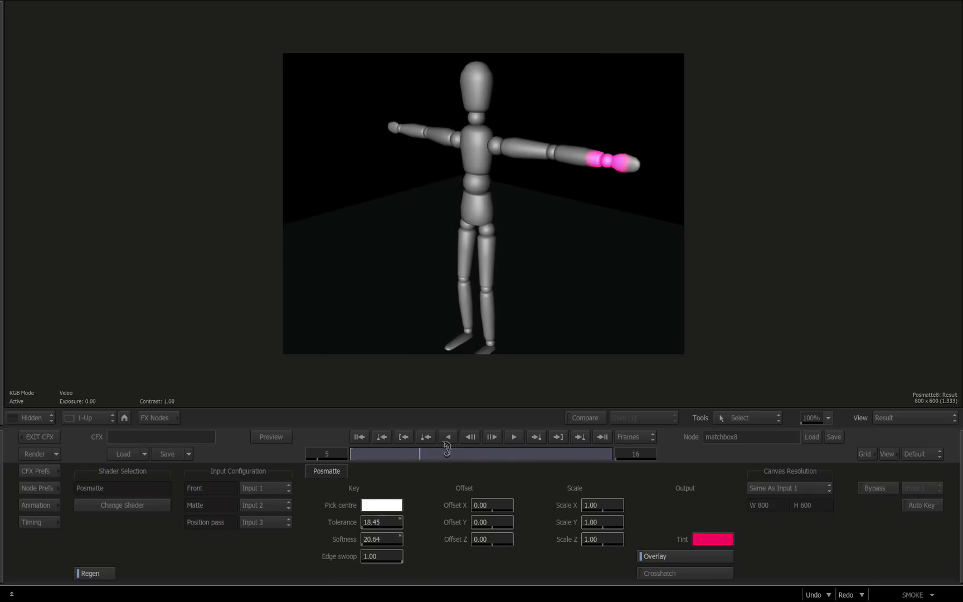
# Step: Inspect the node's OutMatte around the wrist and return to the tinted result
pyautogui.press('F3')
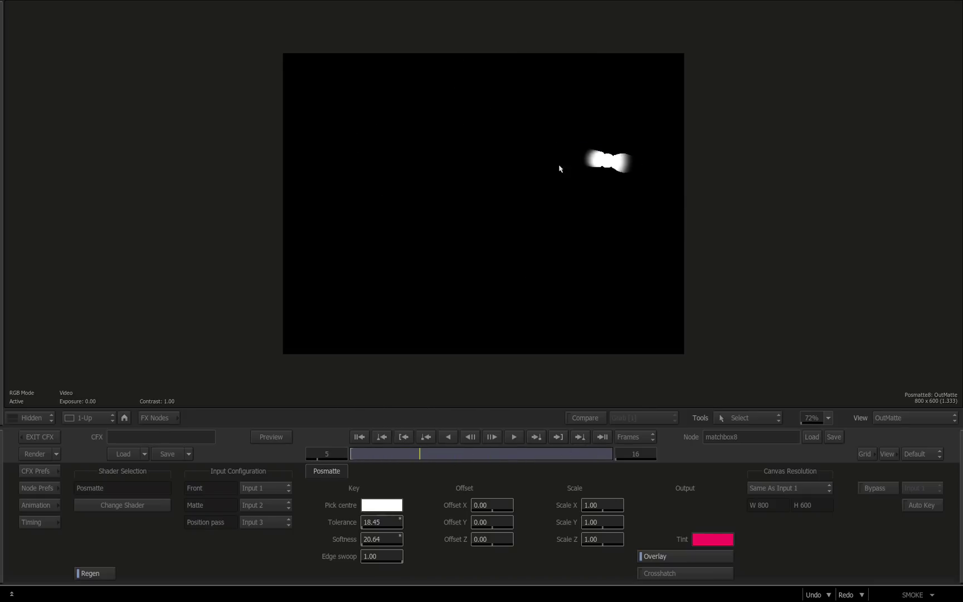
pyautogui.moveTo(506, 258); pyautogui.dragTo(586, 269)
pyautogui.moveTo(585, 269); pyautogui.dragTo(475, 324)
pyautogui.press('F1')
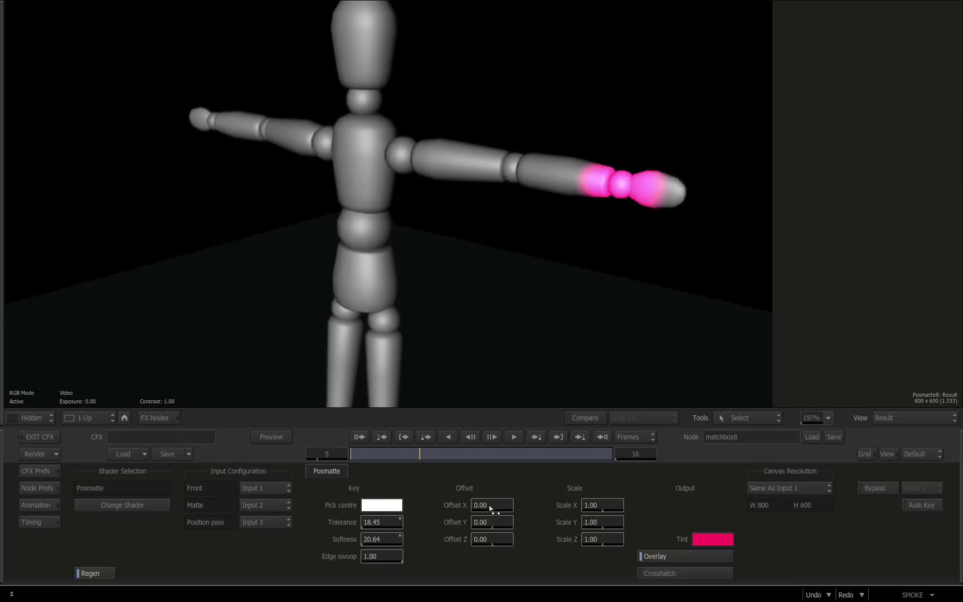
# Step: Set the Posmatte Offset X to -0.40
pyautogui.moveTo(490, 506)
pyautogui.mouseDown()
pyautogui.moveTo(186, 467)
pyautogui.moveTo(495, 492)
pyautogui.moveTo(540, 485)
pyautogui.moveTo(421, 551)
pyautogui.moveTo(494, 525)
pyautogui.mouseUp()
pyautogui.click(480, 506)
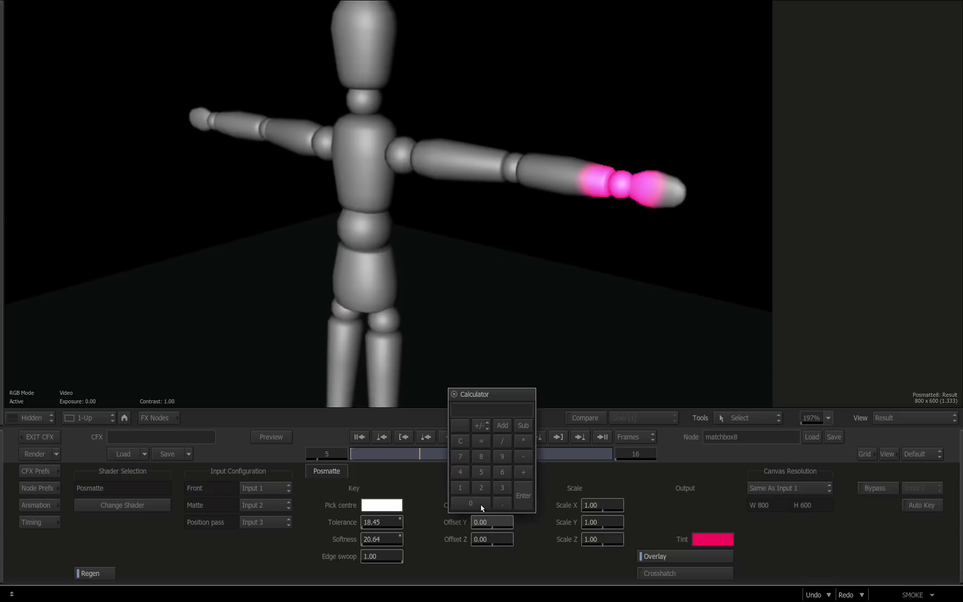
pyautogui.click(418, 497)
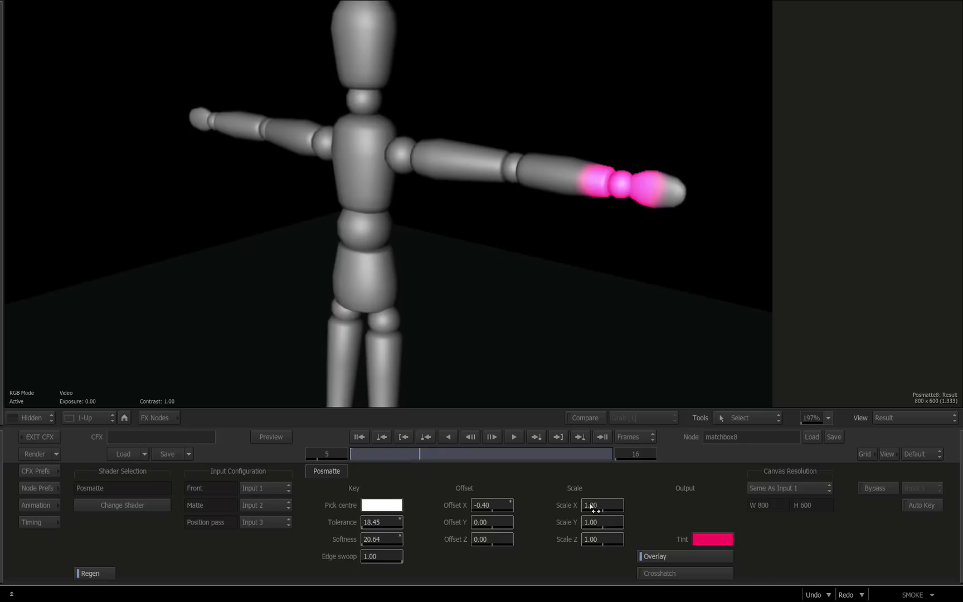
# Step: Narrow the matte by setting Scale X to 0.66 and display the OutMatte
pyautogui.moveTo(592, 506)
pyautogui.mouseDown()
pyautogui.moveTo(650, 503)
pyautogui.moveTo(589, 498)
pyautogui.moveTo(596, 496)
pyautogui.mouseUp()
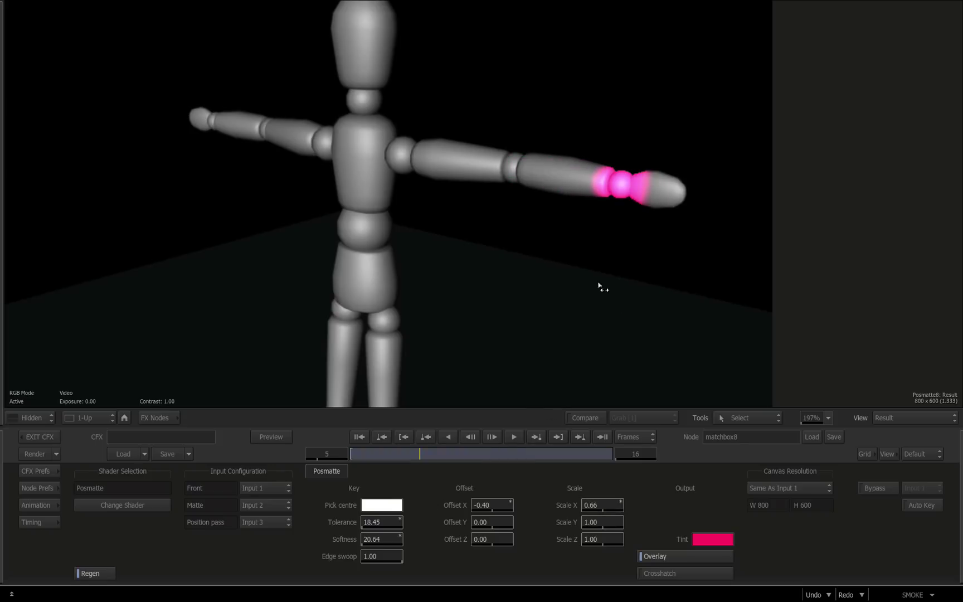
pyautogui.click(601, 505)
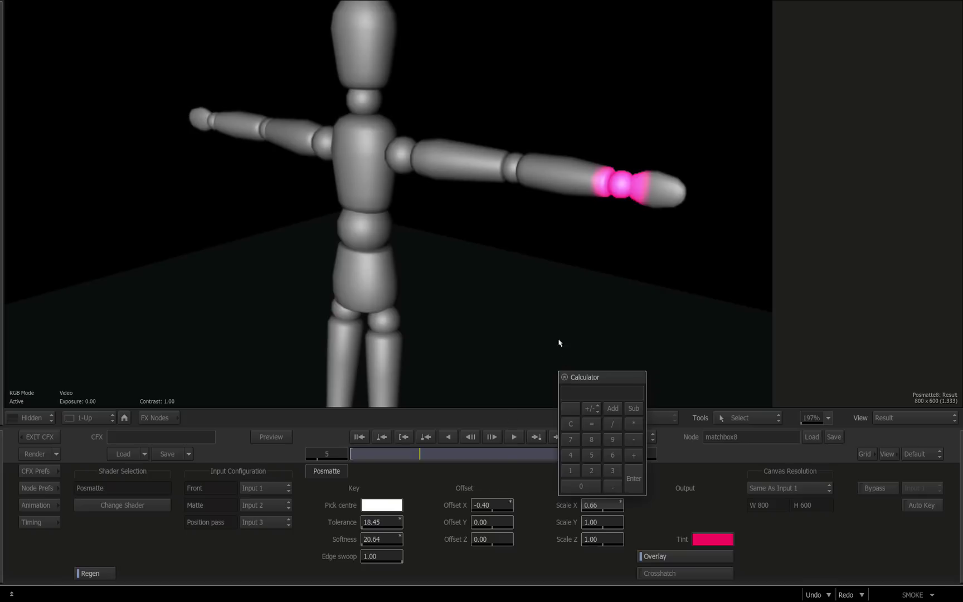
pyautogui.click(564, 377)
pyautogui.press('F4')
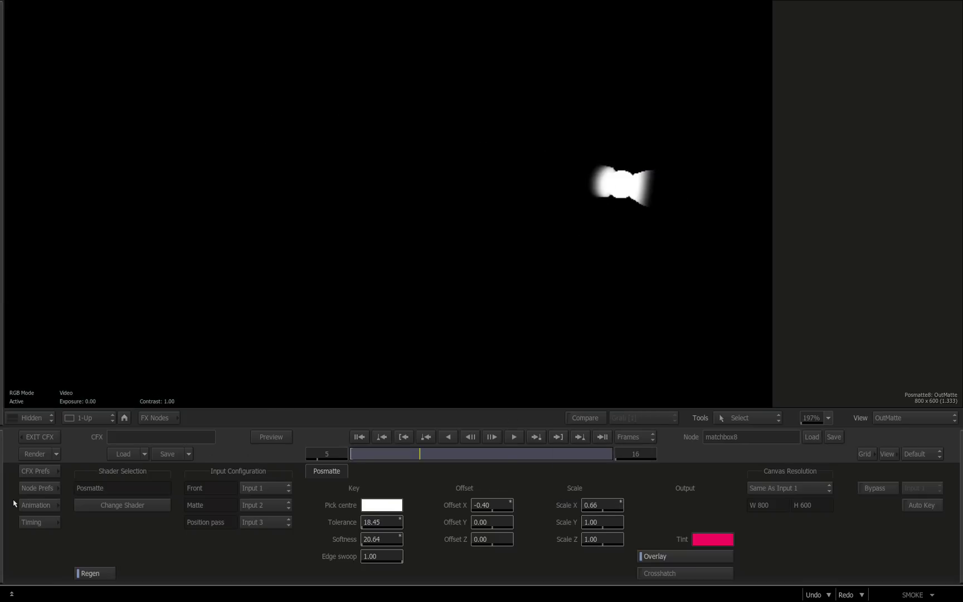
# Step: Add a Colour Correct node fed by the source2_BGR render and the Posmatte output matte, and open its settings
pyautogui.moveTo(1, 504)
pyautogui.moveTo(453, 308); pyautogui.dragTo(342, 309)
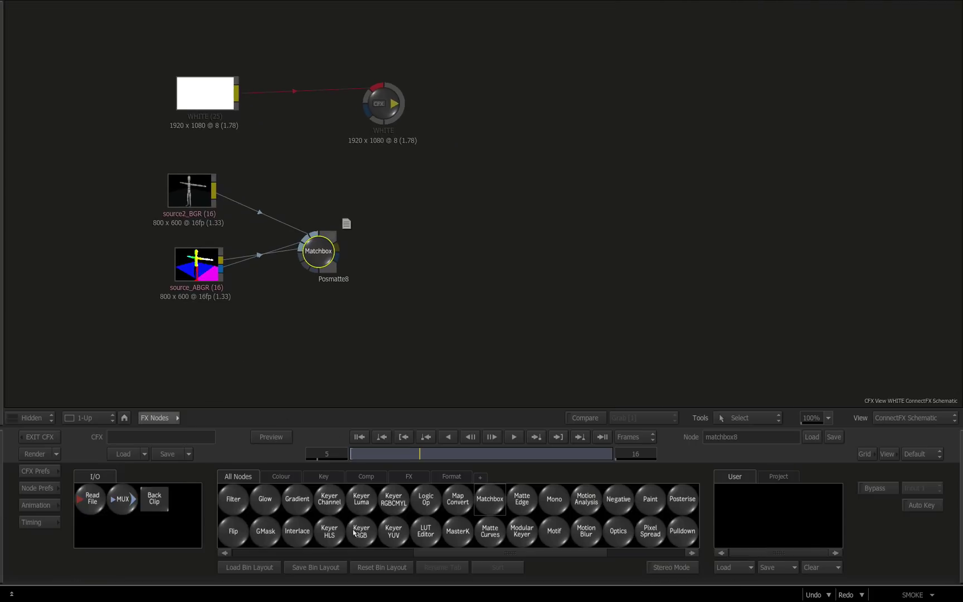
pyautogui.click(281, 476)
pyautogui.moveTo(234, 536); pyautogui.dragTo(426, 228)
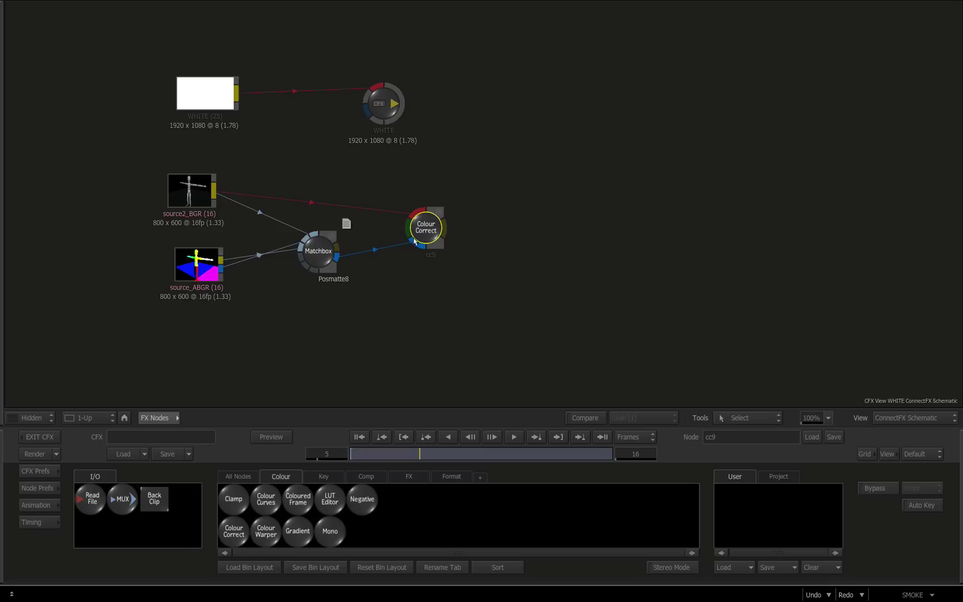
pyautogui.doubleClick(422, 239)
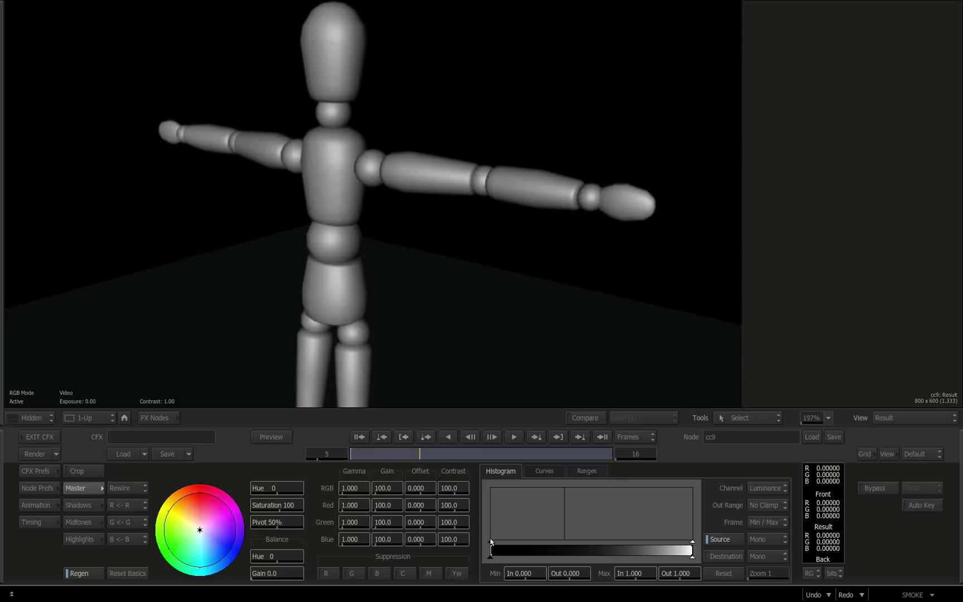
# Step: Darken the matted wrist by raising the histogram's minimum input to 0.269 and scrub the shot to check it
pyautogui.moveTo(491, 541); pyautogui.dragTo(532, 542)
pyautogui.moveTo(622, 529)
pyautogui.mouseDown()
pyautogui.moveTo(612, 525)
pyautogui.moveTo(667, 521)
pyautogui.moveTo(617, 505)
pyautogui.mouseUp()
pyautogui.moveTo(353, 454)
pyautogui.mouseDown()
pyautogui.moveTo(565, 451)
pyautogui.moveTo(394, 447)
pyautogui.moveTo(508, 449)
pyautogui.moveTo(444, 455)
pyautogui.mouseUp()
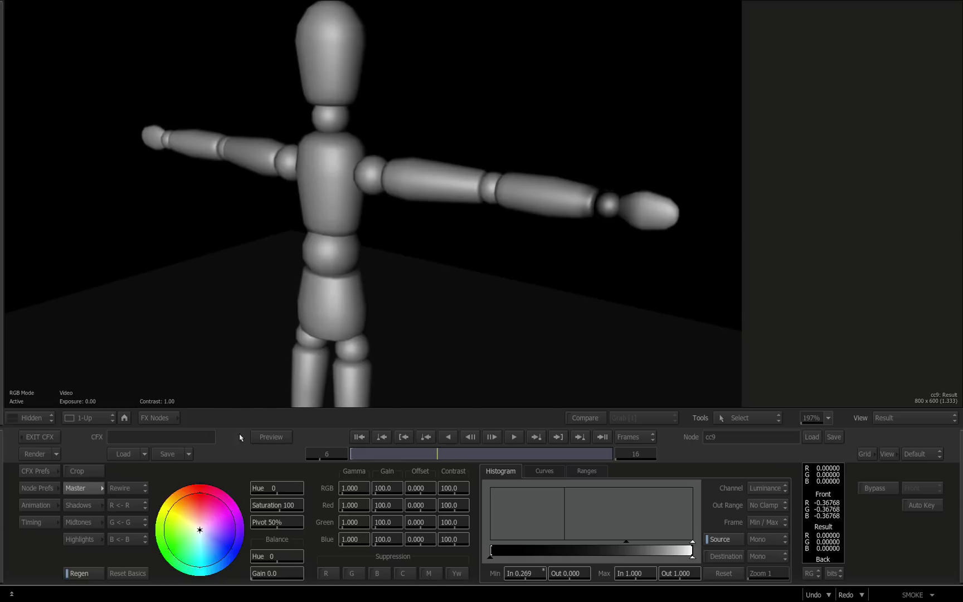
# Step: Move the Colour Correct node aside in the schematic and view the source2_BGR render for comparison
pyautogui.press('Escape')
pyautogui.moveTo(417, 270); pyautogui.dragTo(413, 275)
pyautogui.moveTo(422, 232); pyautogui.dragTo(456, 224)
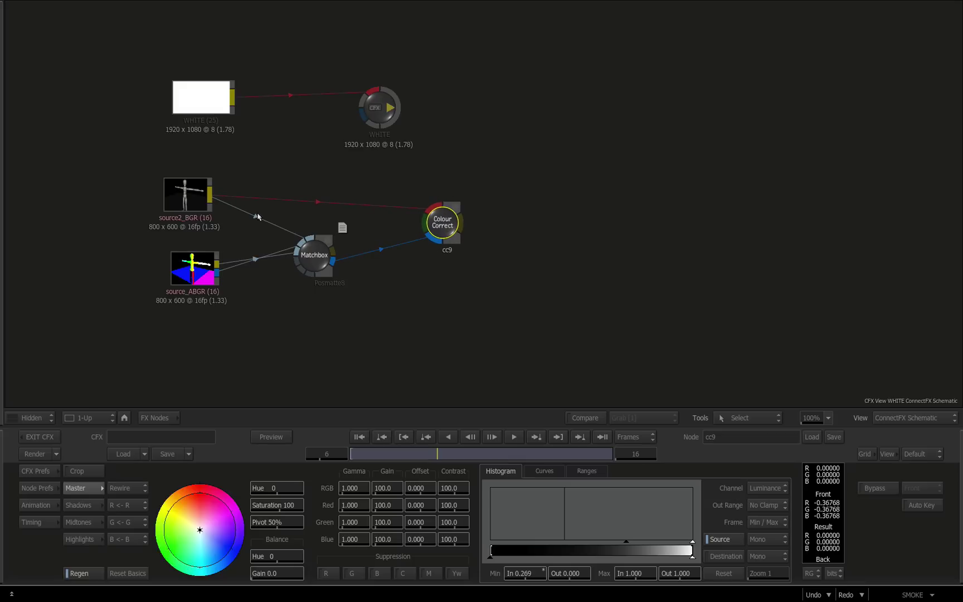
pyautogui.moveTo(201, 194); pyautogui.dragTo(199, 195)
pyautogui.press('F4')
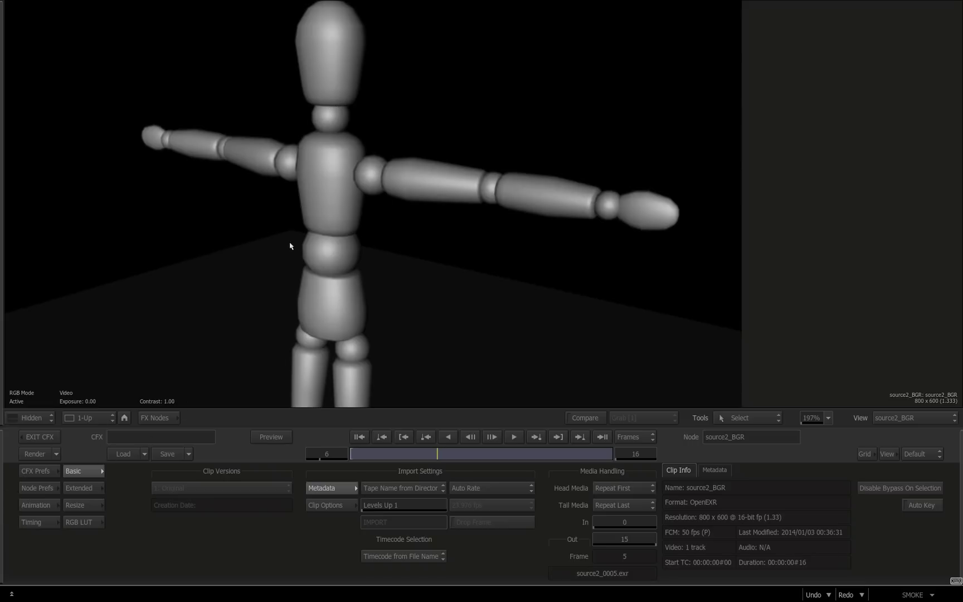
pyautogui.press('F4')
# Step: Replace the Colour Correct node with an Action node beside the Matchbox and open its settings
pyautogui.click(452, 231)
pyautogui.moveTo(451, 232); pyautogui.dragTo(457, 593)
pyautogui.click(238, 477)
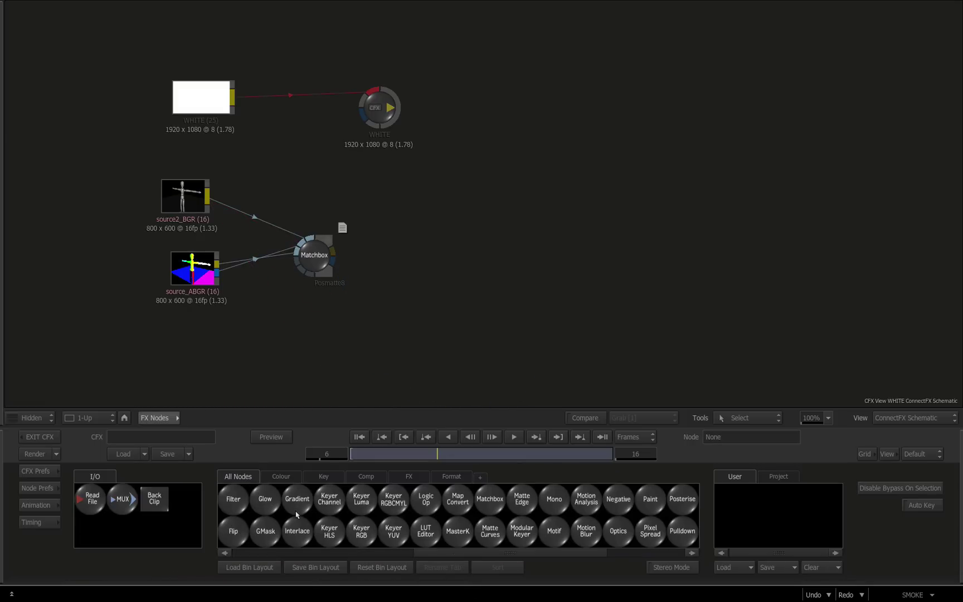
pyautogui.moveTo(276, 509); pyautogui.dragTo(459, 246)
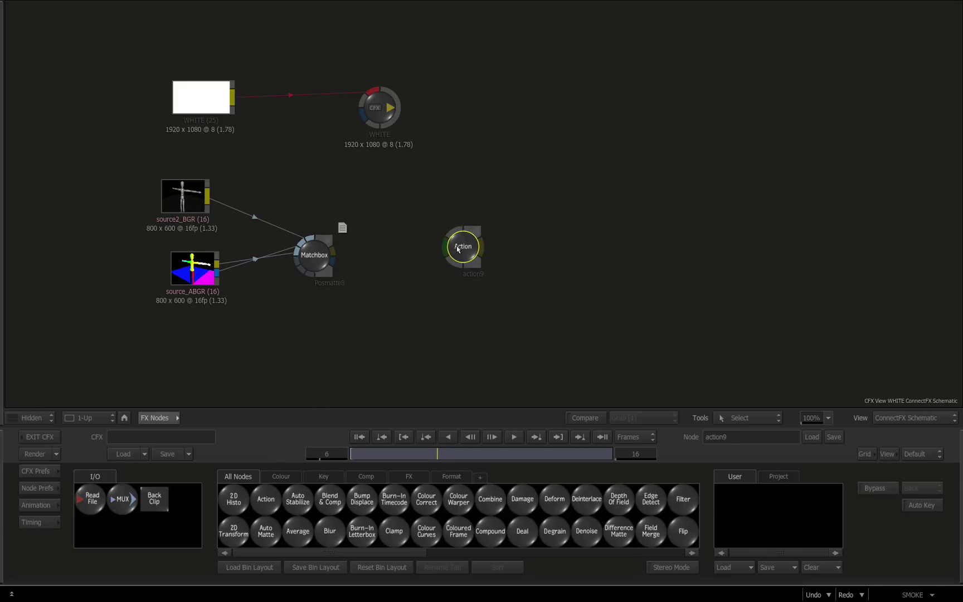
pyautogui.doubleClick(462, 249)
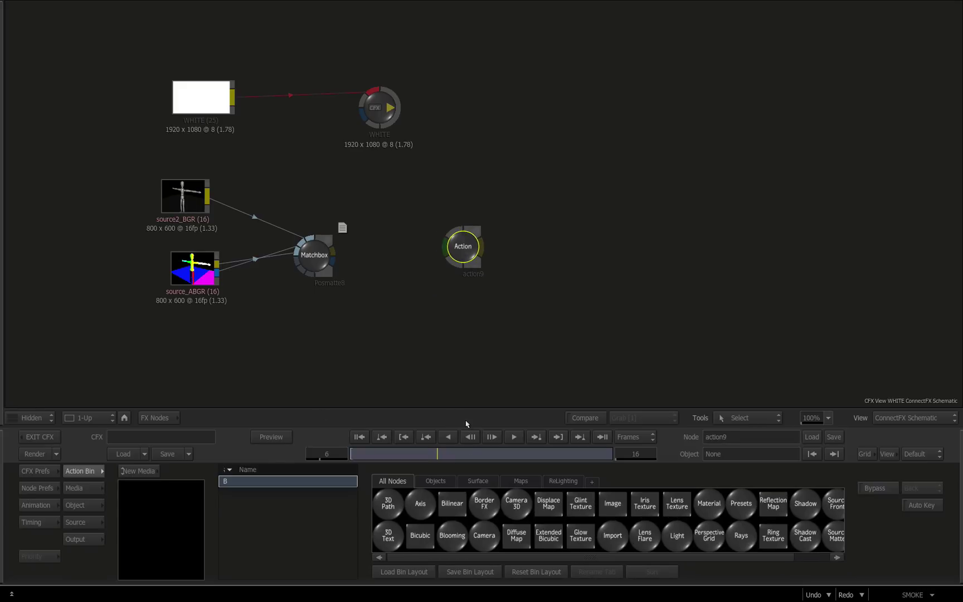
# Step: Import the POINTPOS.fbx scene into the Action node
pyautogui.click(612, 536)
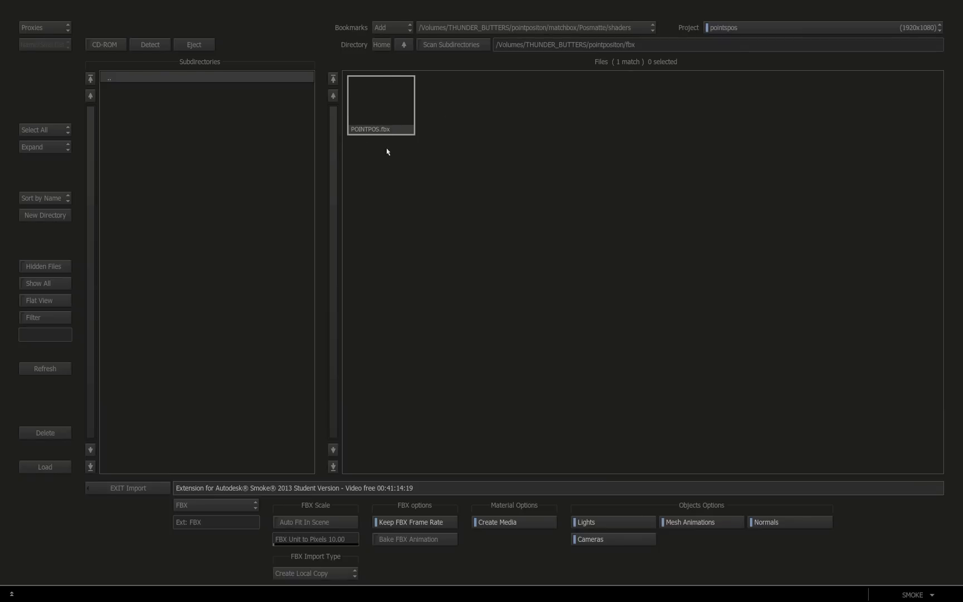
pyautogui.click(361, 129)
pyautogui.click(43, 471)
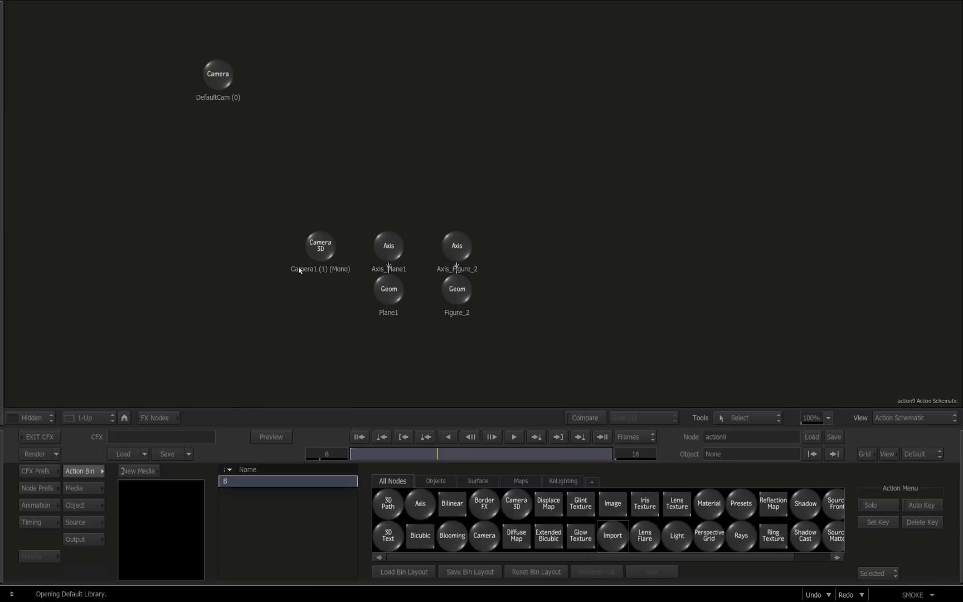
# Step: Set the Action output's camera to Camera1 and view the result fitted to the viewer
pyautogui.press('F4')
pyautogui.click(76, 539)
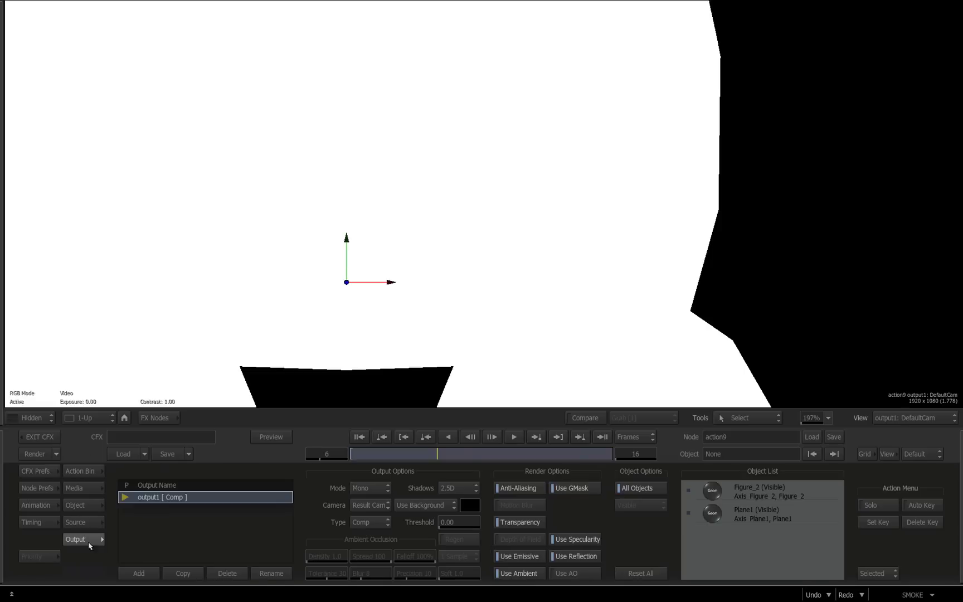
pyautogui.click(378, 504)
pyautogui.click(380, 434)
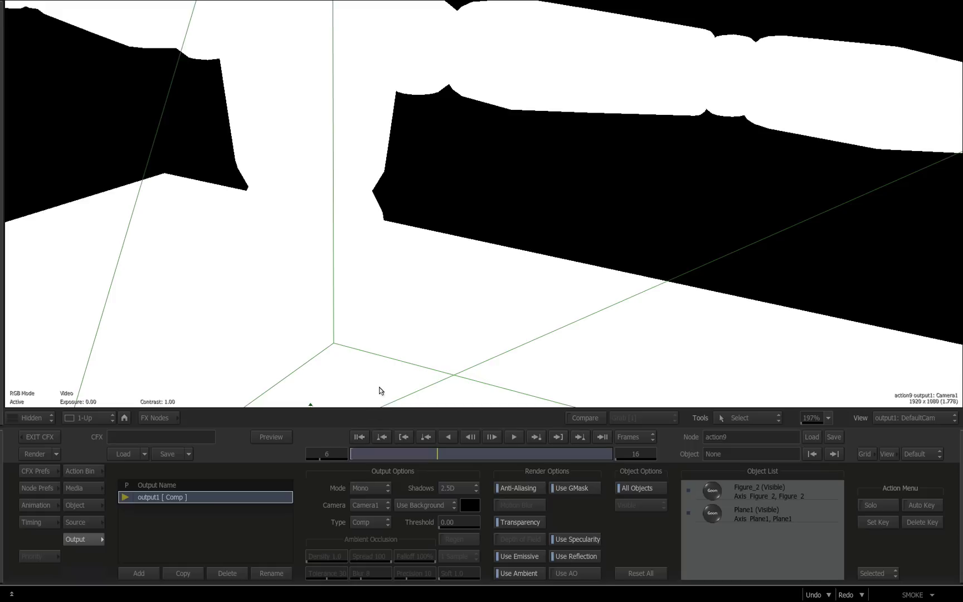
pyautogui.click(825, 419)
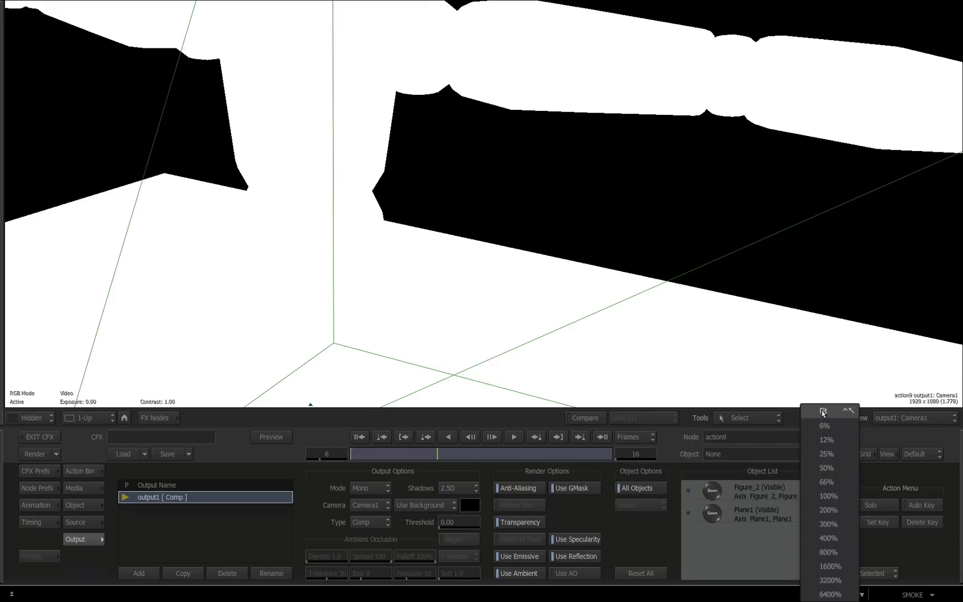
pyautogui.click(823, 412)
# Step: Check the Action node's rendering preferences and feed the source2_BGR render into its back input
pyautogui.click(50, 489)
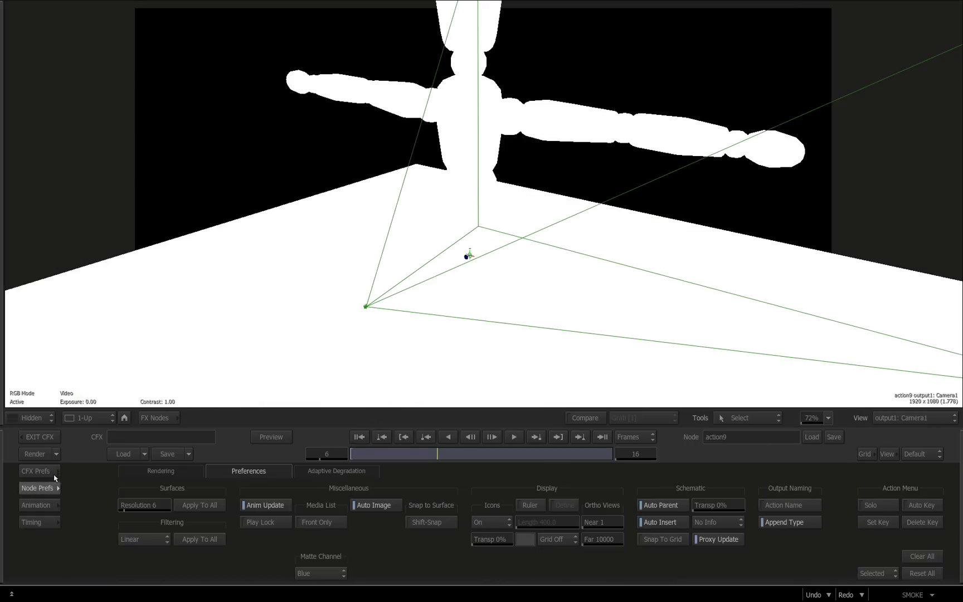
pyautogui.click(153, 474)
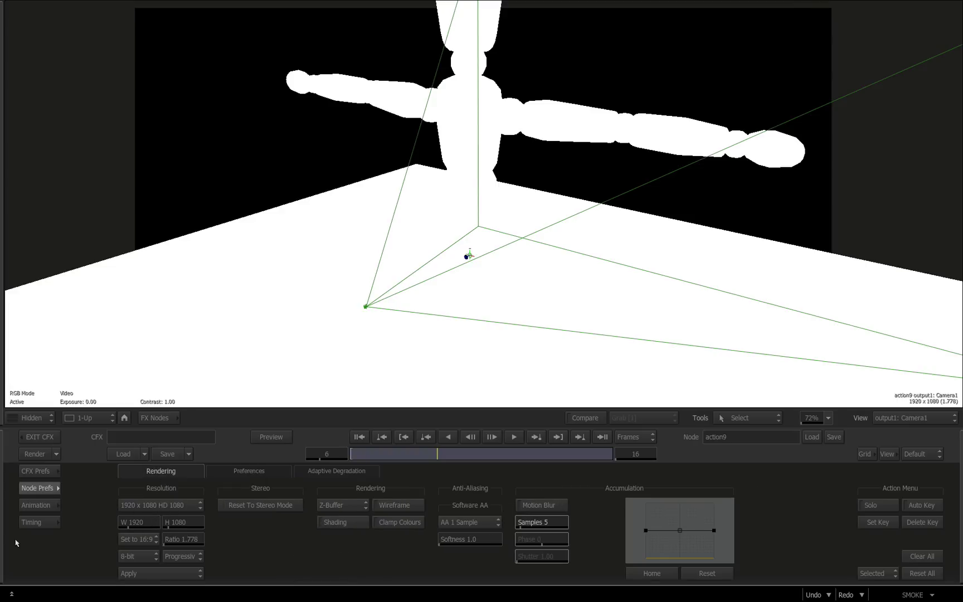
pyautogui.click(154, 417)
pyautogui.moveTo(450, 247); pyautogui.dragTo(437, 224)
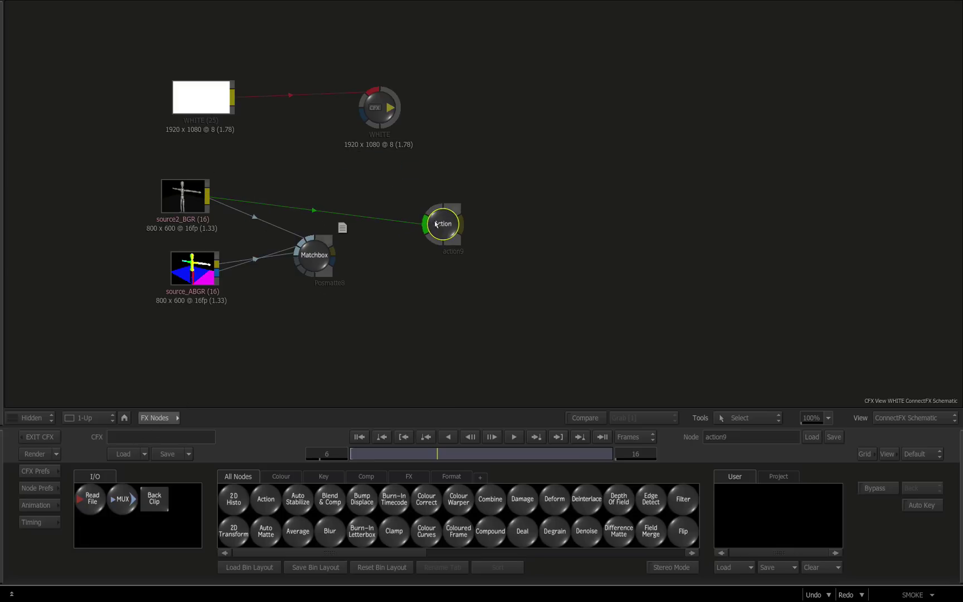
pyautogui.doubleClick(437, 224)
# Step: Set the Action node's resolution to 800 x 600 at 16-bit fp with Apply+Scale, and scrub the shot to check the camera alignment
pyautogui.click(36, 490)
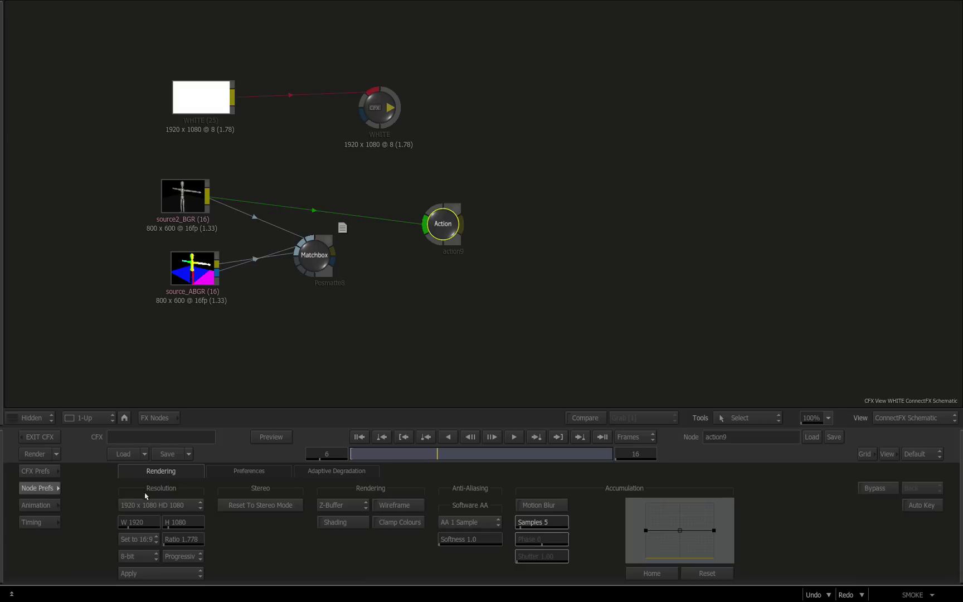
pyautogui.click(142, 503)
pyautogui.click(180, 145)
pyautogui.click(145, 577)
pyautogui.click(152, 560)
pyautogui.doubleClick(437, 233)
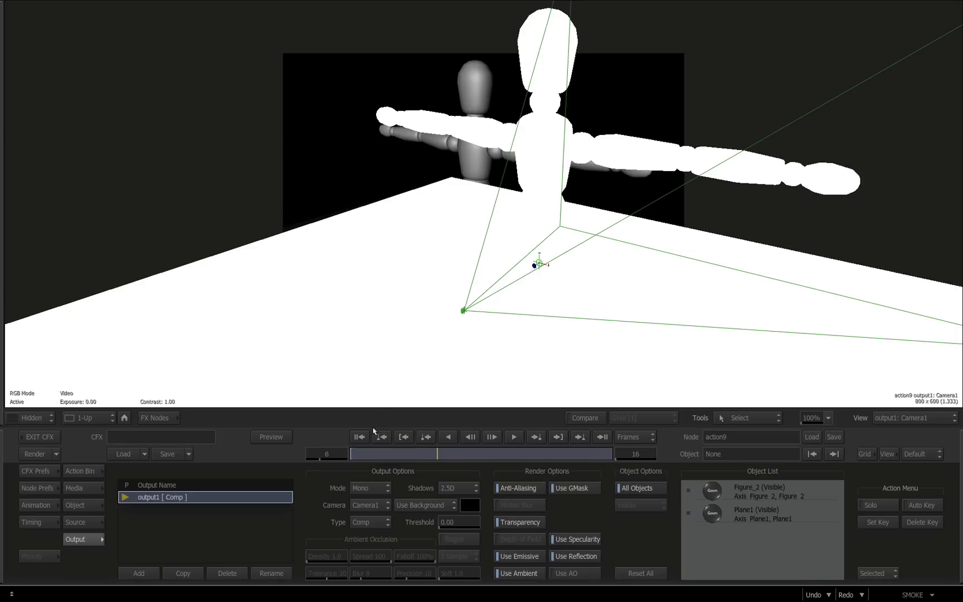
pyautogui.moveTo(358, 453)
pyautogui.mouseDown()
pyautogui.moveTo(473, 459)
pyautogui.moveTo(607, 447)
pyautogui.moveTo(328, 445)
pyautogui.moveTo(650, 469)
pyautogui.moveTo(287, 443)
pyautogui.mouseUp()
# Step: Recheck the Action node's rendering preferences against the source2_BGR clip's resolution in the schematic
pyautogui.click(156, 418)
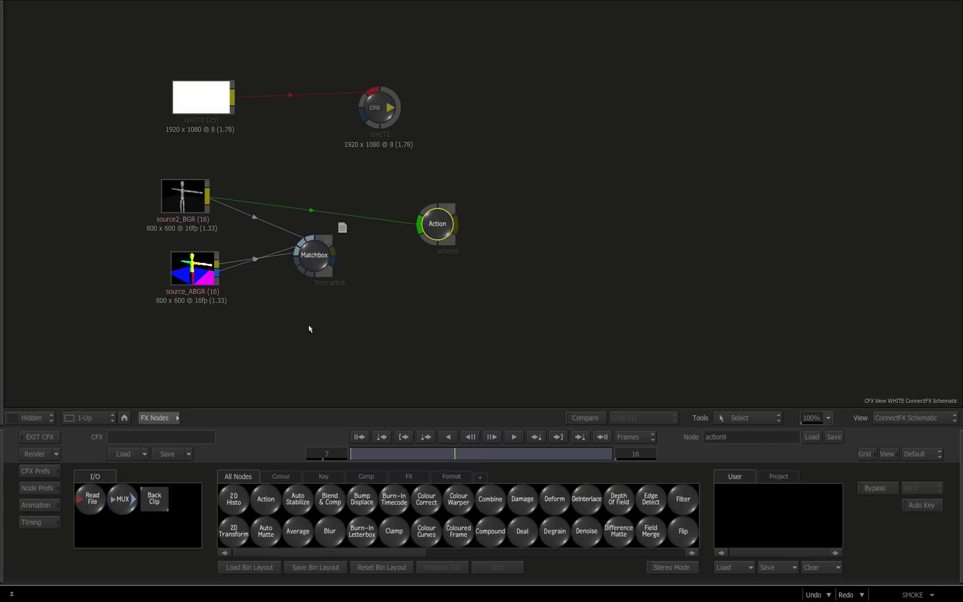
pyautogui.moveTo(197, 200); pyautogui.dragTo(186, 199)
pyautogui.doubleClick(437, 221)
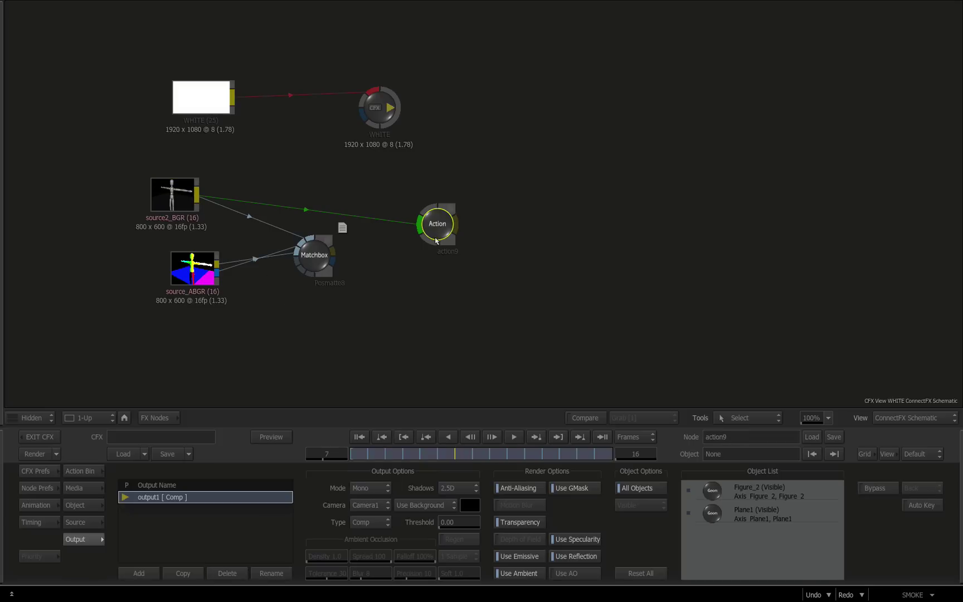
pyautogui.click(39, 488)
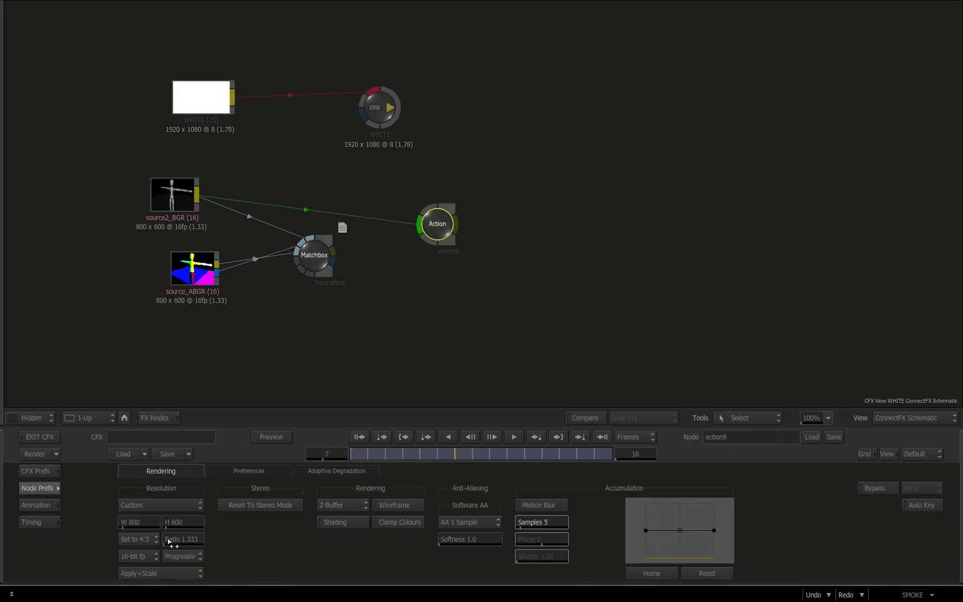
pyautogui.moveTo(170, 200); pyautogui.dragTo(158, 201)
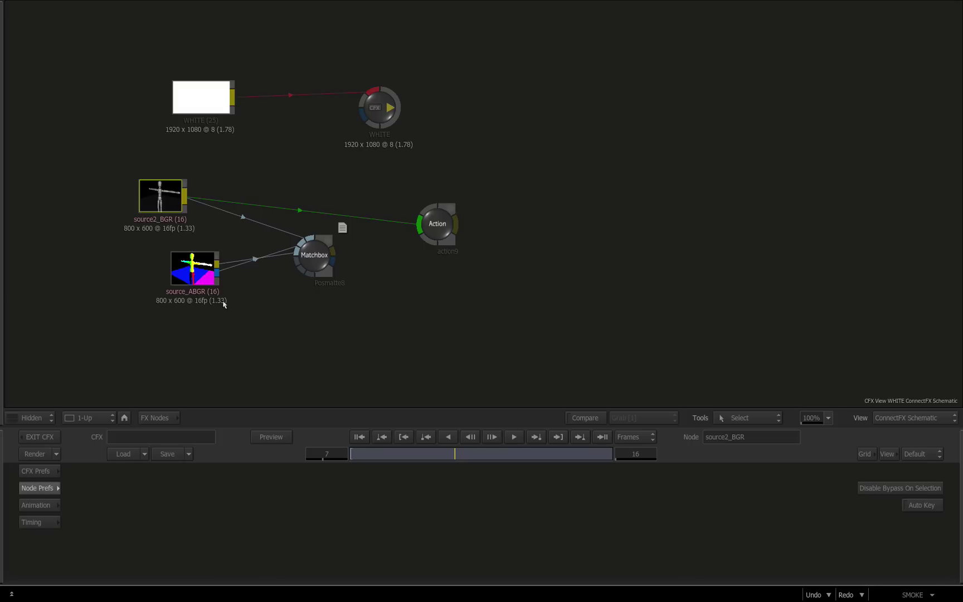
pyautogui.moveTo(435, 224); pyautogui.dragTo(439, 224)
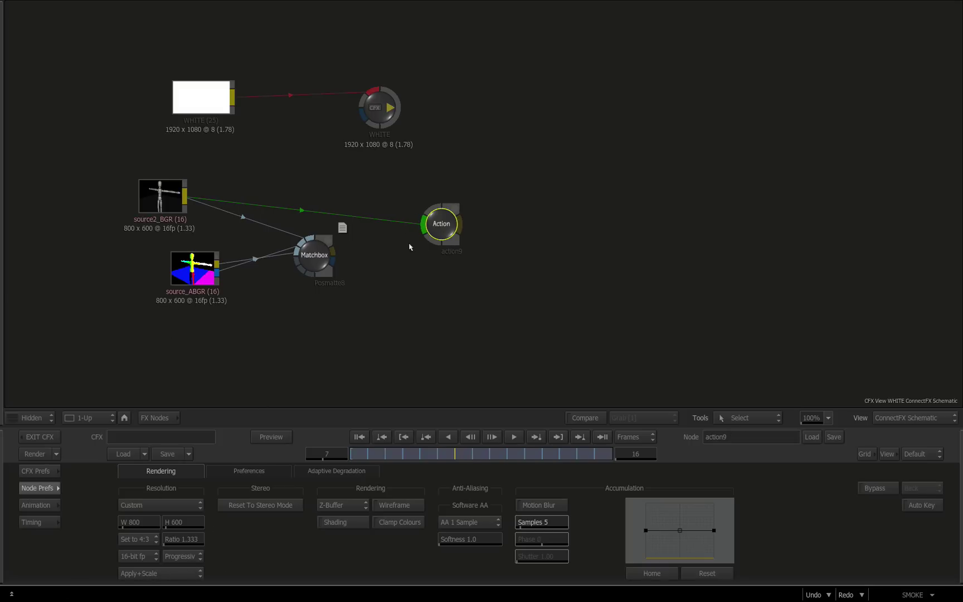
# Step: Replace the Action node with a fresh, unconnected Action node beside the Matchbox and open its scene
pyautogui.moveTo(440, 228); pyautogui.dragTo(362, 599)
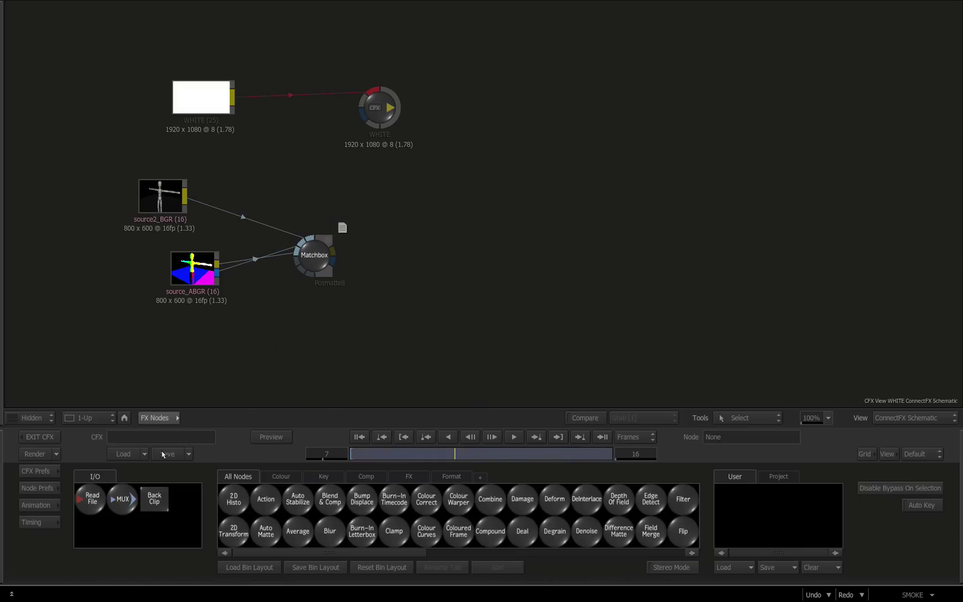
pyautogui.moveTo(268, 500); pyautogui.dragTo(457, 269)
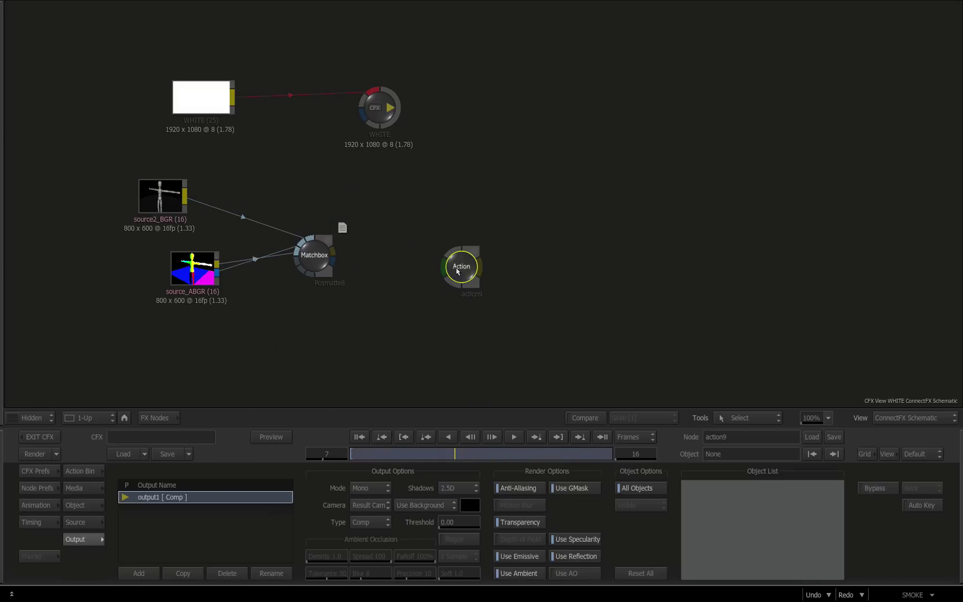
pyautogui.doubleClick(457, 269)
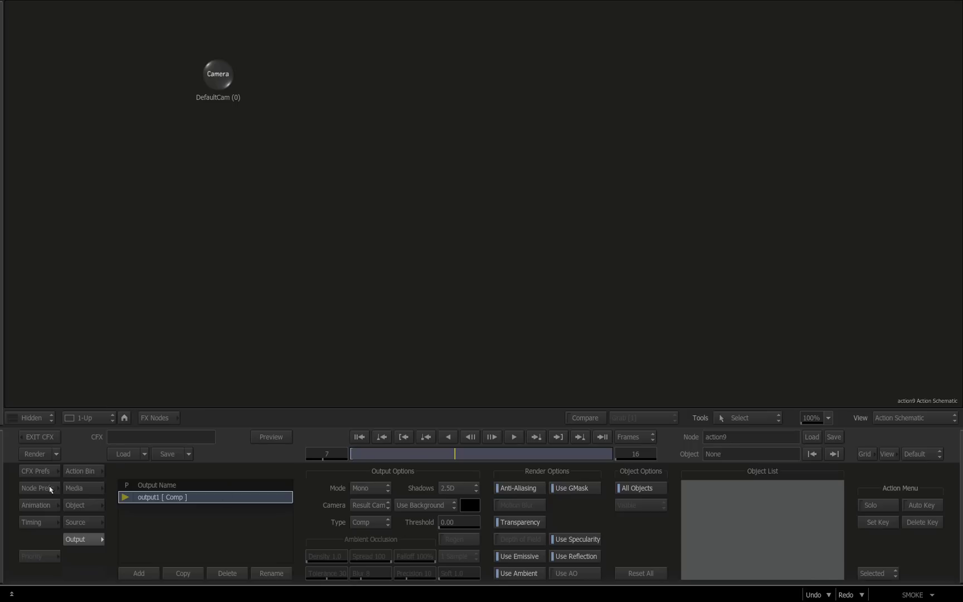
# Step: Import the POINTPOS.fbx scene into the new Action node
pyautogui.click(79, 471)
pyautogui.moveTo(612, 536); pyautogui.dragTo(568, 271)
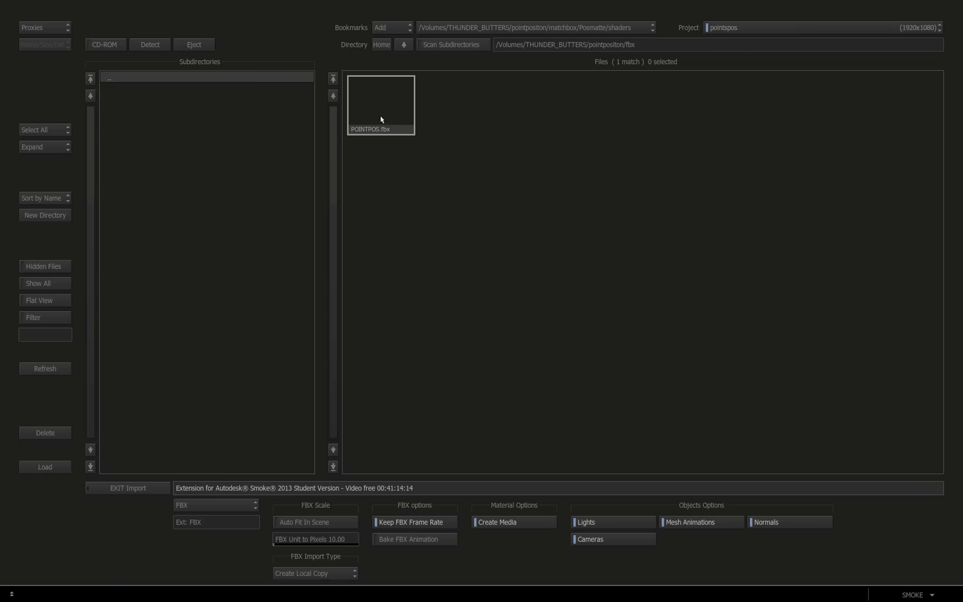
pyautogui.click(43, 469)
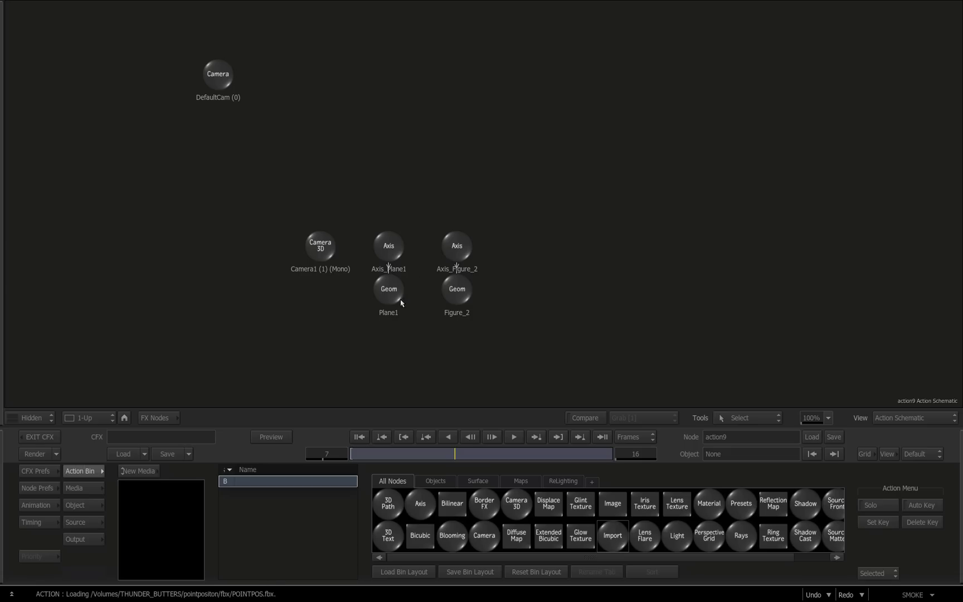
# Step: Set the new Action's output camera to Camera1 and scrub the shot to frame 9
pyautogui.press('F4')
pyautogui.click(76, 538)
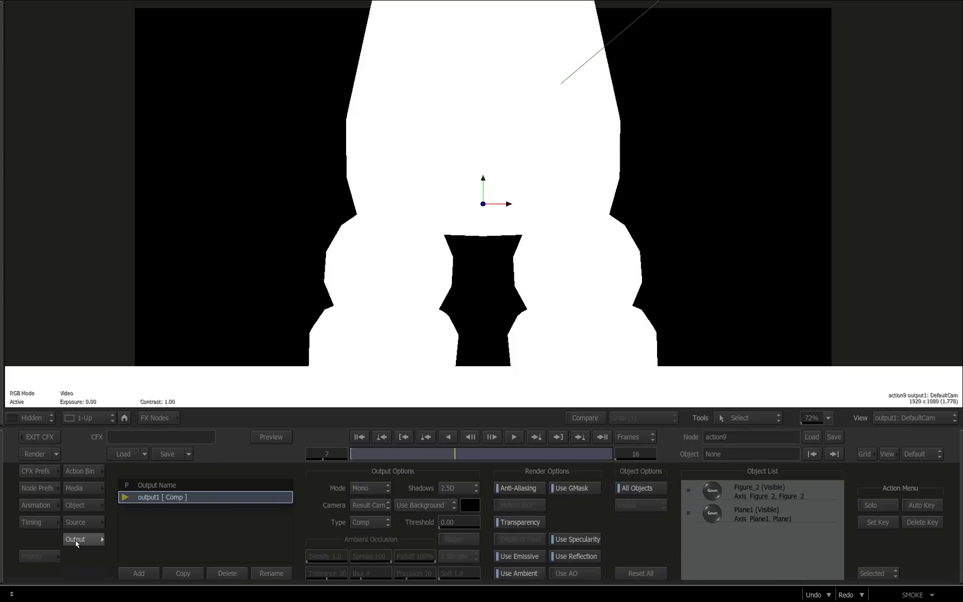
pyautogui.click(370, 506)
pyautogui.click(379, 428)
pyautogui.click(357, 454)
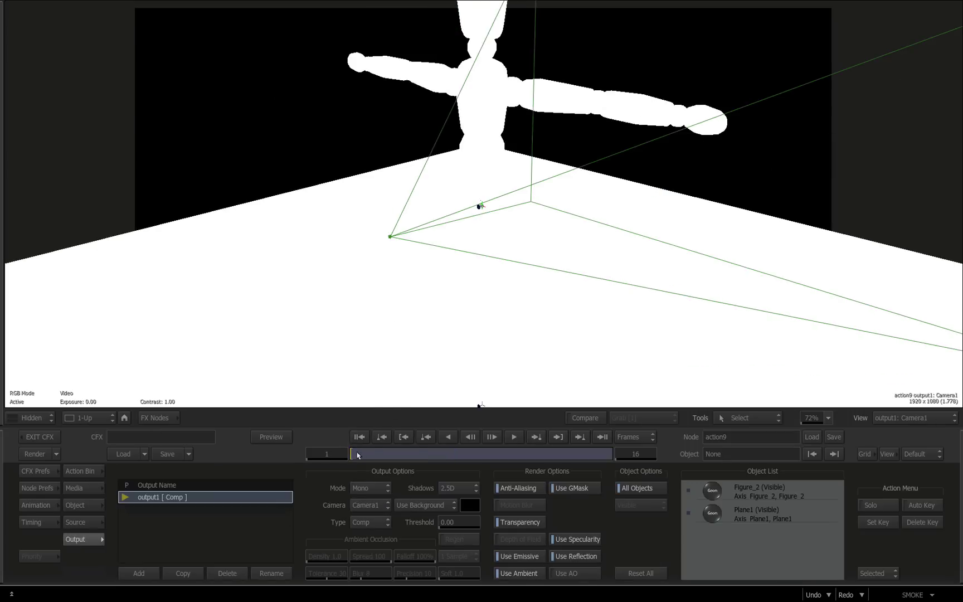
pyautogui.moveTo(357, 456); pyautogui.dragTo(489, 467)
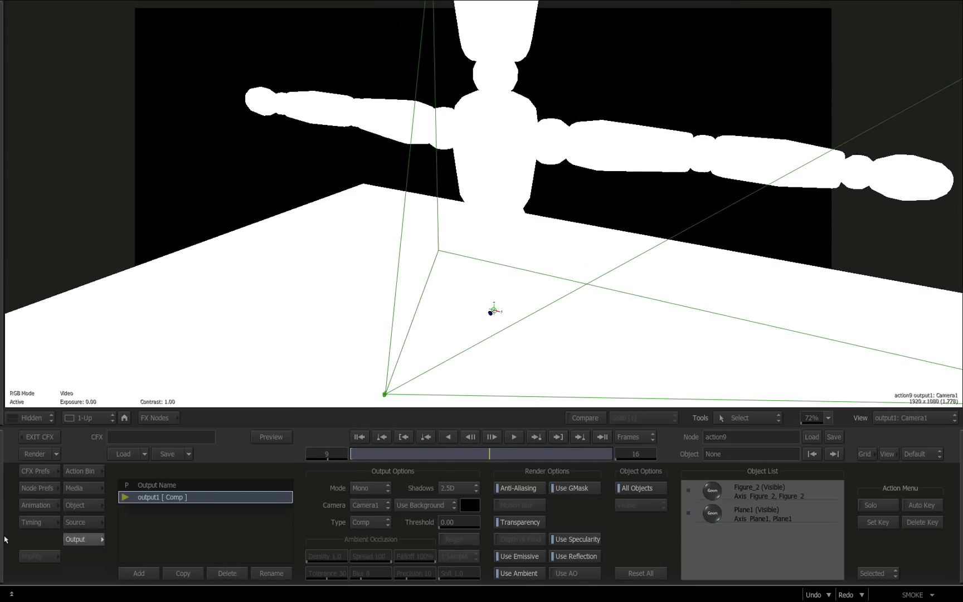
# Step: Compare the Action output with the source2_BGR render at frame 9, examining the mannequin's framing closely
pyautogui.moveTo(2, 539)
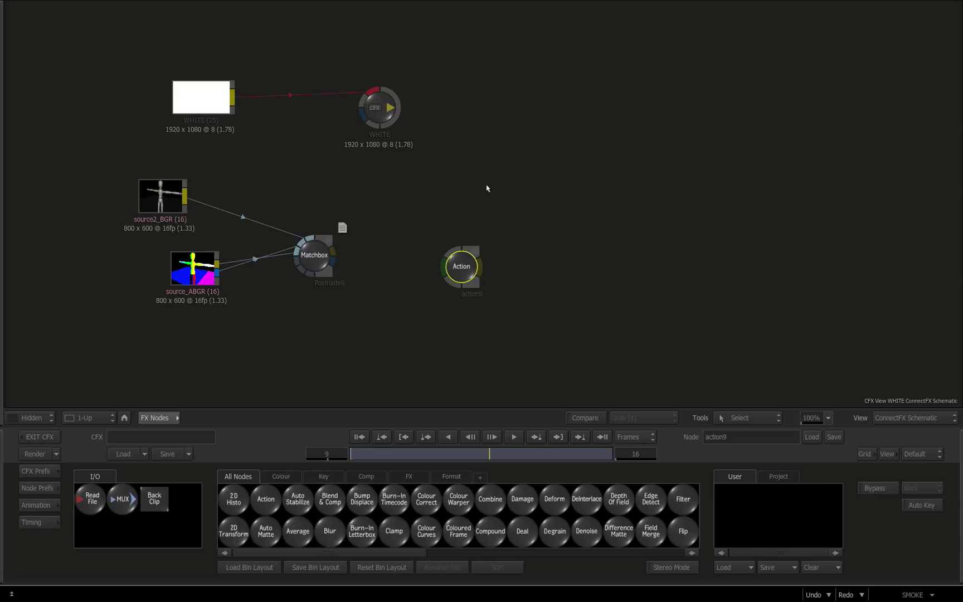
pyautogui.doubleClick(456, 260)
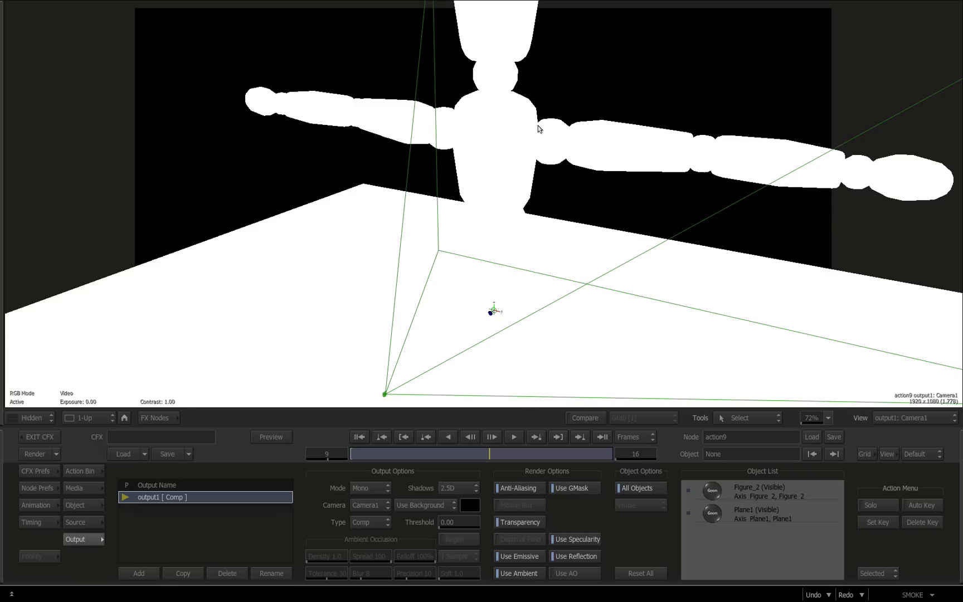
pyautogui.press('Escape')
pyautogui.doubleClick(168, 196)
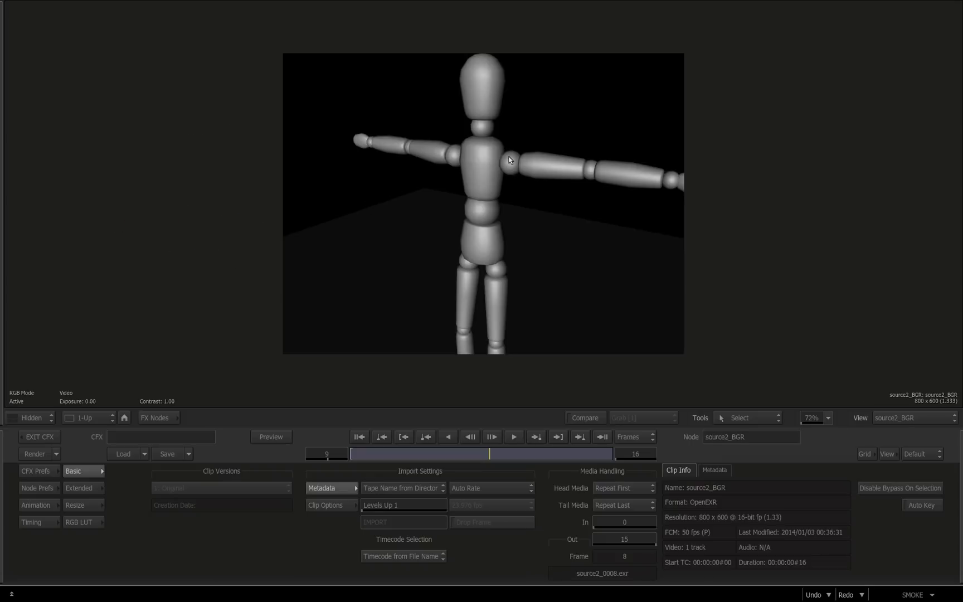
pyautogui.moveTo(457, 172); pyautogui.dragTo(486, 138)
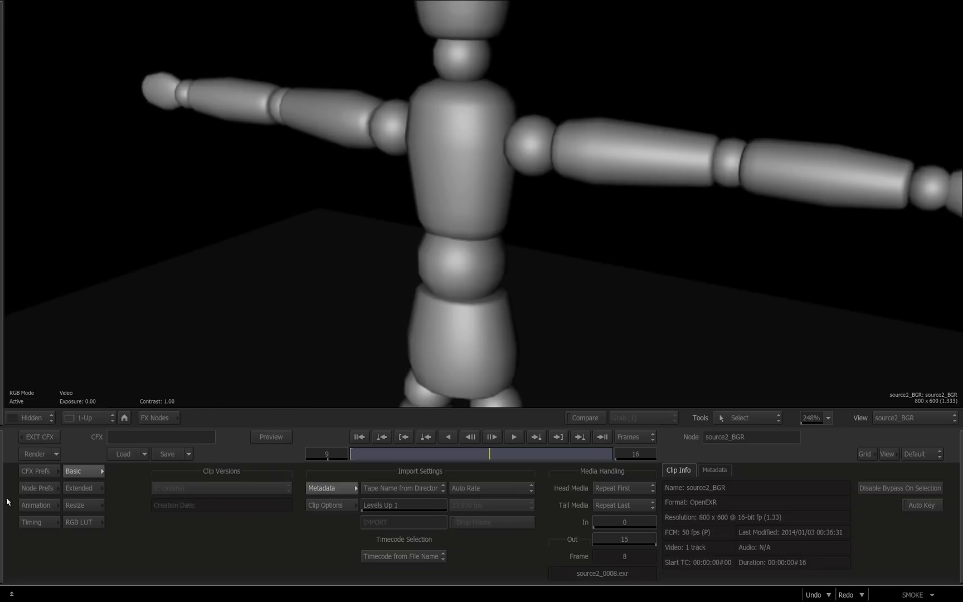
# Step: Enable ambient occlusion on the Action output and inspect the shading around the mannequin's joints
pyautogui.press('F4')
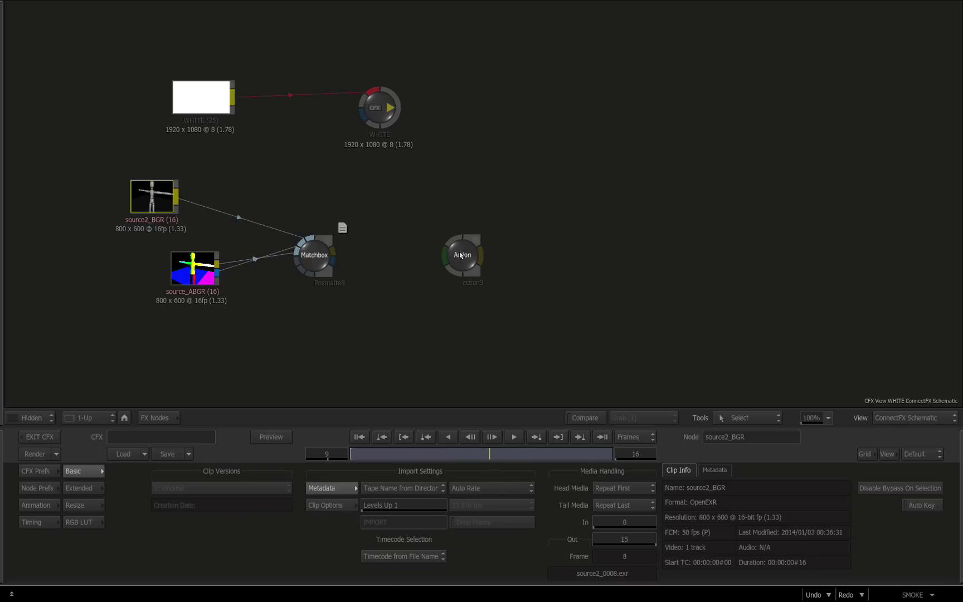
pyautogui.moveTo(462, 255); pyautogui.dragTo(448, 250)
pyautogui.press('F4')
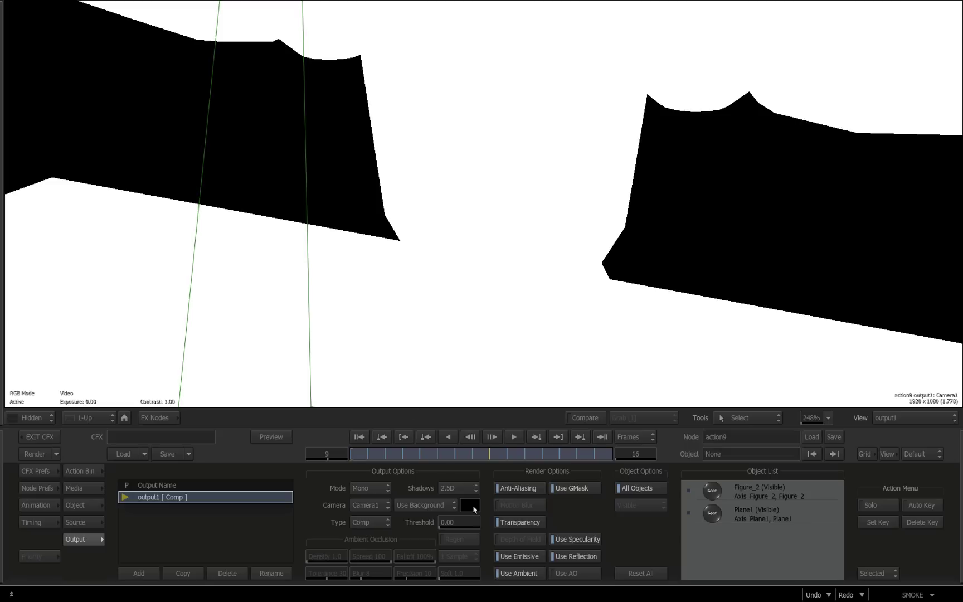
pyautogui.click(555, 573)
pyautogui.moveTo(522, 187); pyautogui.dragTo(488, 155)
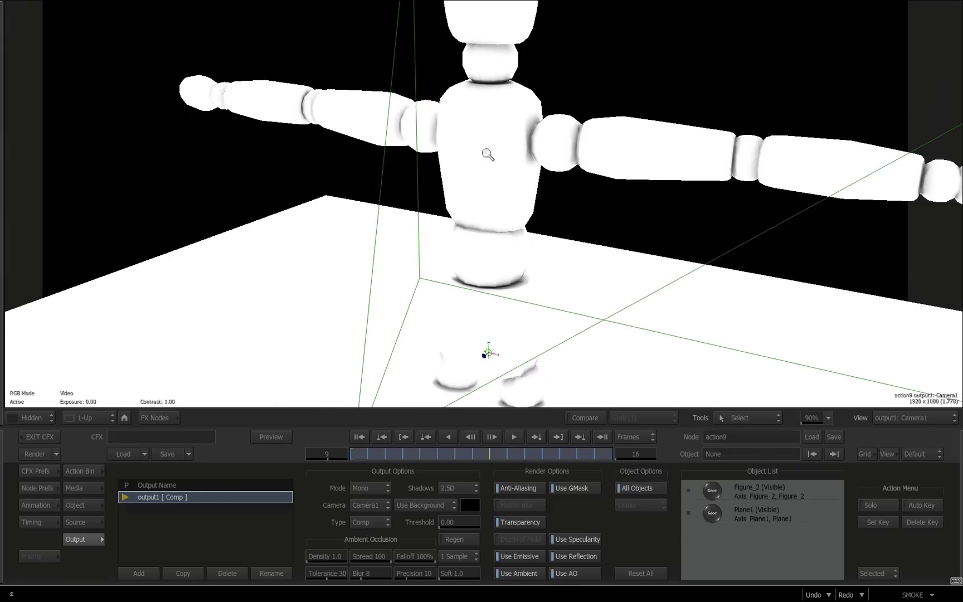
pyautogui.moveTo(414, 229); pyautogui.dragTo(571, 98)
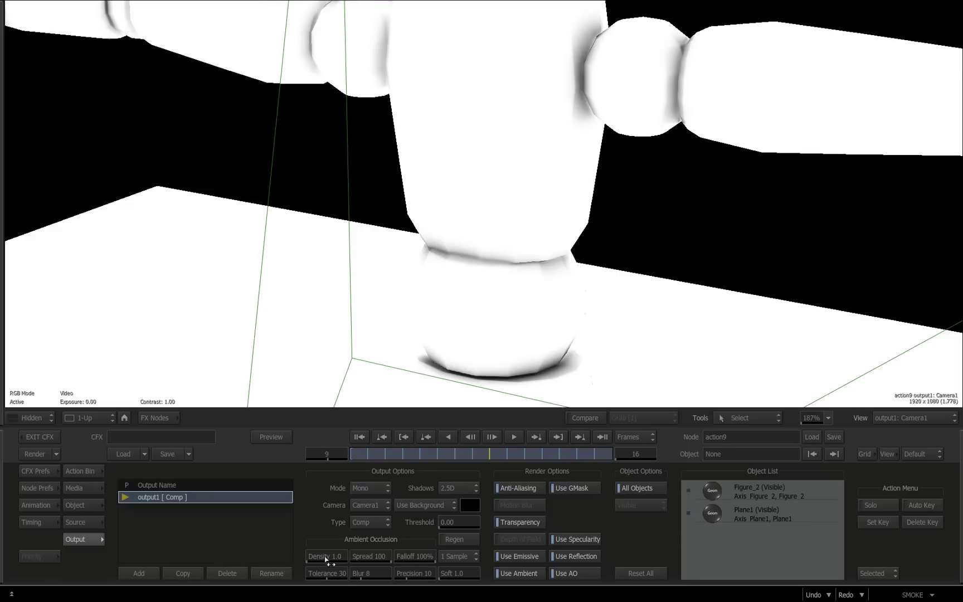
# Step: Set the ambient occlusion density to 5.0
pyautogui.click(326, 556)
pyautogui.click(316, 509)
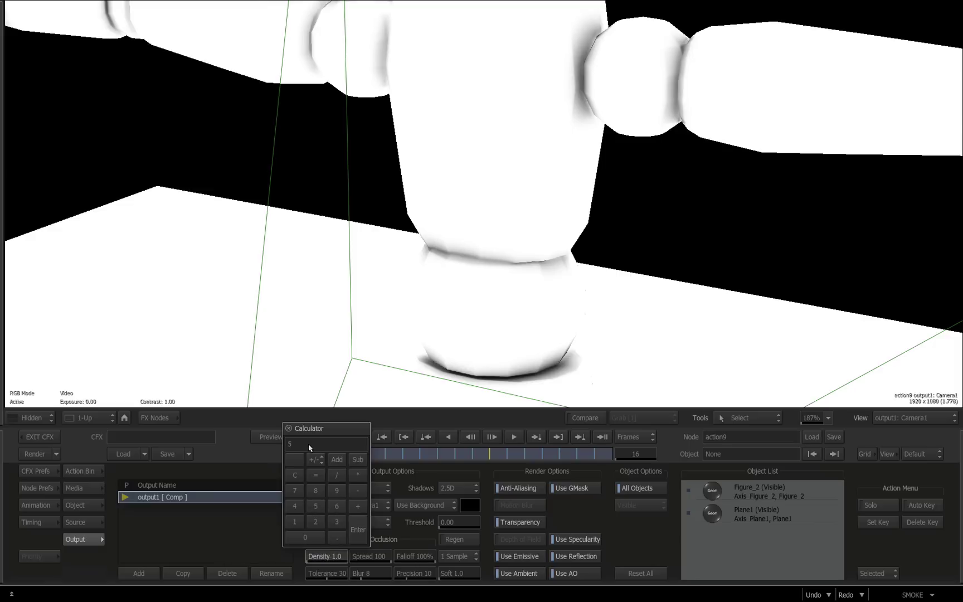
pyautogui.press('Return')
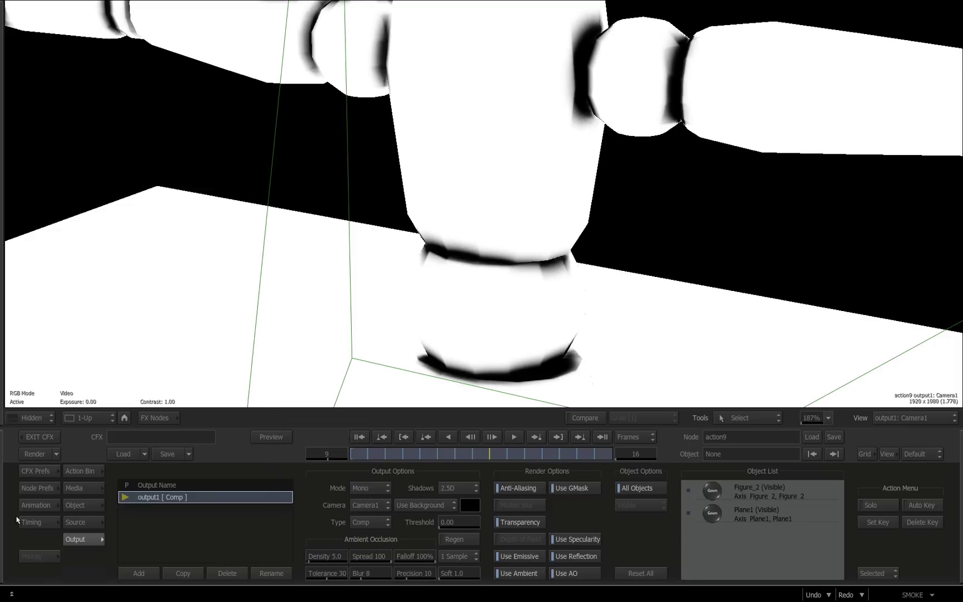
# Step: Return to the ConnectFX schematic and add a Resize node fed by the Action output
pyautogui.moveTo(3, 519)
pyautogui.moveTo(490, 276); pyautogui.dragTo(458, 284)
pyautogui.moveTo(416, 244); pyautogui.dragTo(393, 196)
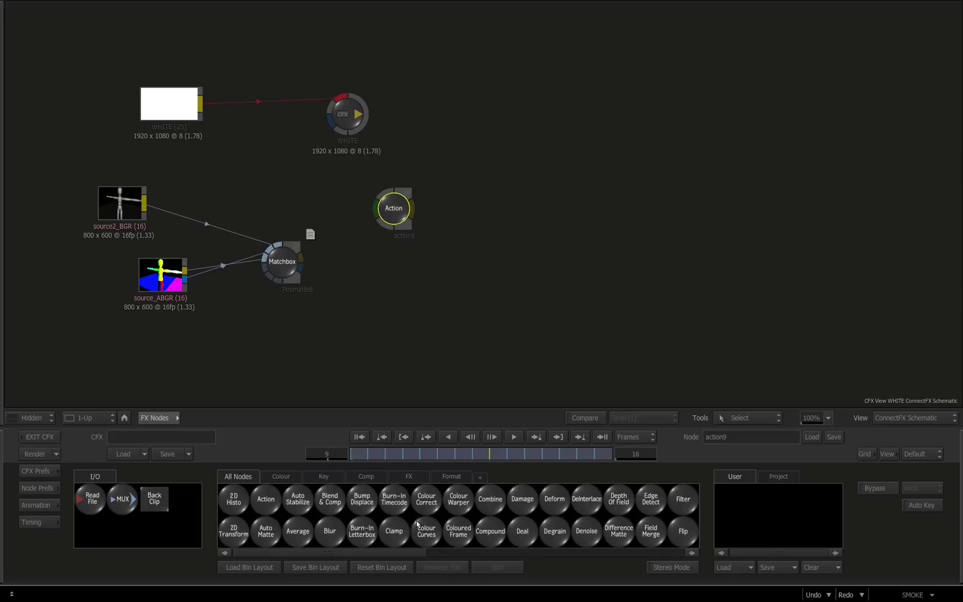
pyautogui.scroll(-5, 423, 521)
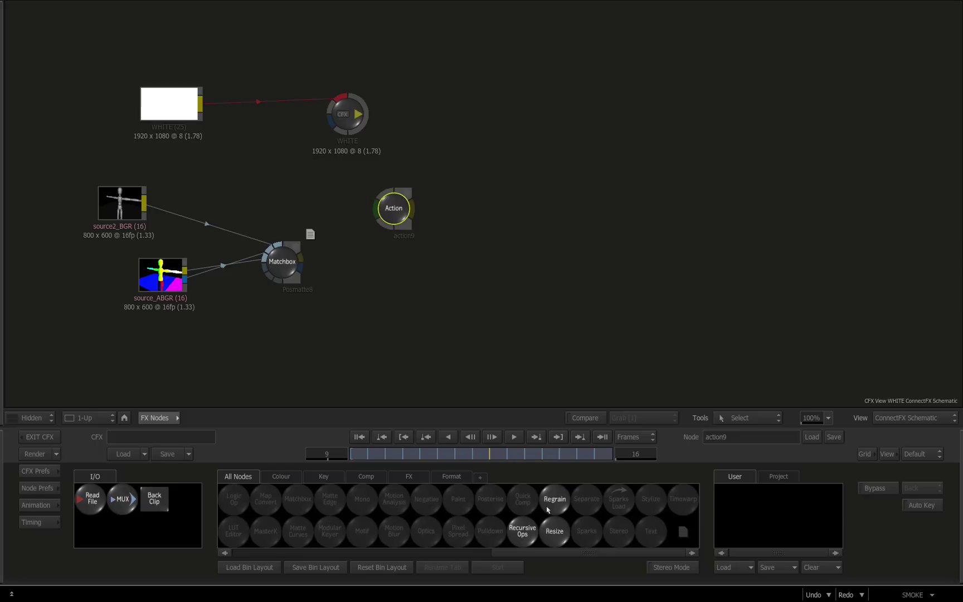
pyautogui.moveTo(550, 532); pyautogui.dragTo(493, 229)
pyautogui.doubleClick(505, 234)
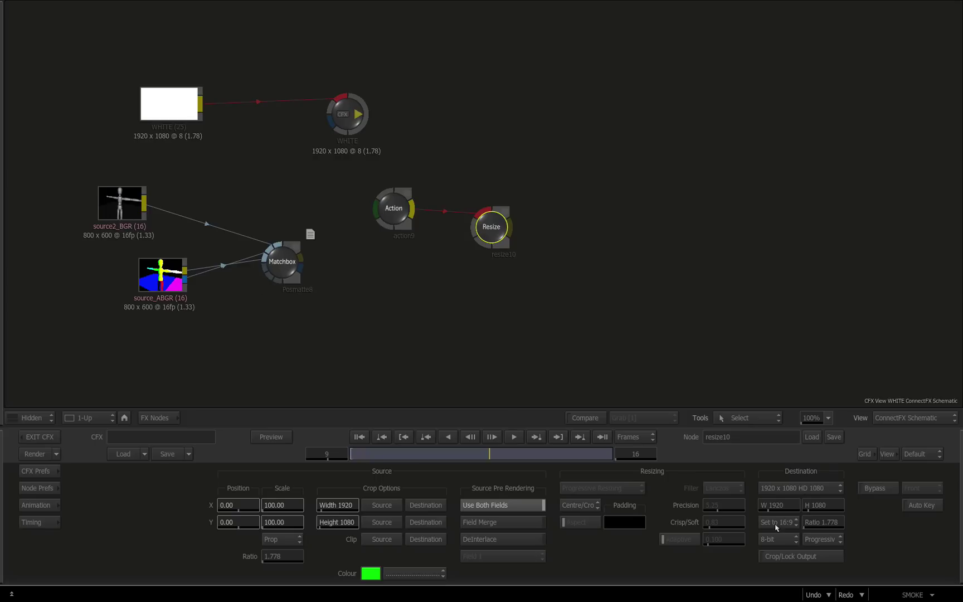
# Step: Set the Resize node's destination resolution to 800 x 600 with a 1.33 aspect ratio
pyautogui.click(773, 506)
pyautogui.doubleClick(766, 442)
pyautogui.doubleClick(756, 481)
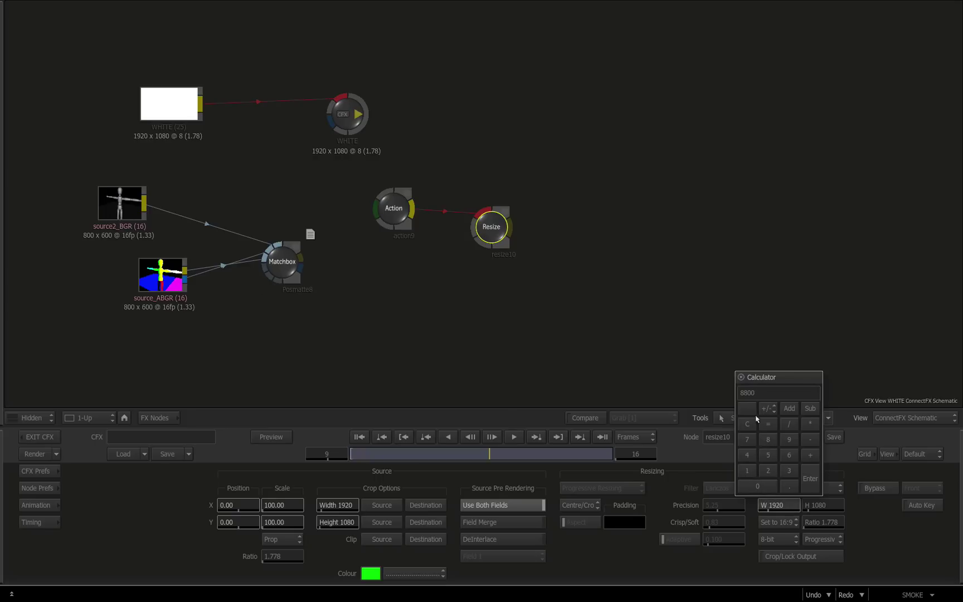
pyautogui.click(747, 425)
pyautogui.click(768, 439)
pyautogui.click(755, 485)
pyautogui.press('Return')
pyautogui.click(816, 507)
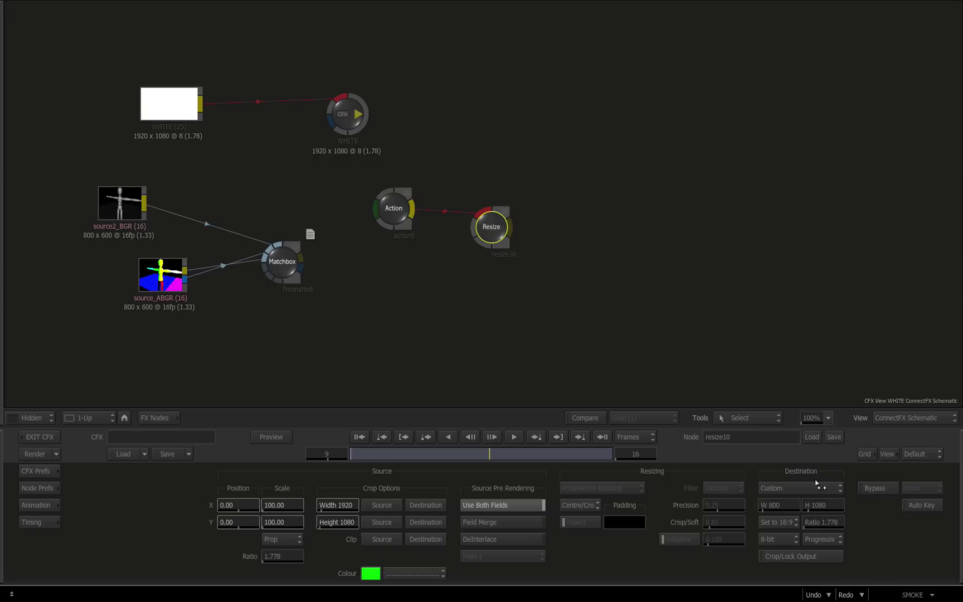
pyautogui.press('Return')
pyautogui.click(811, 523)
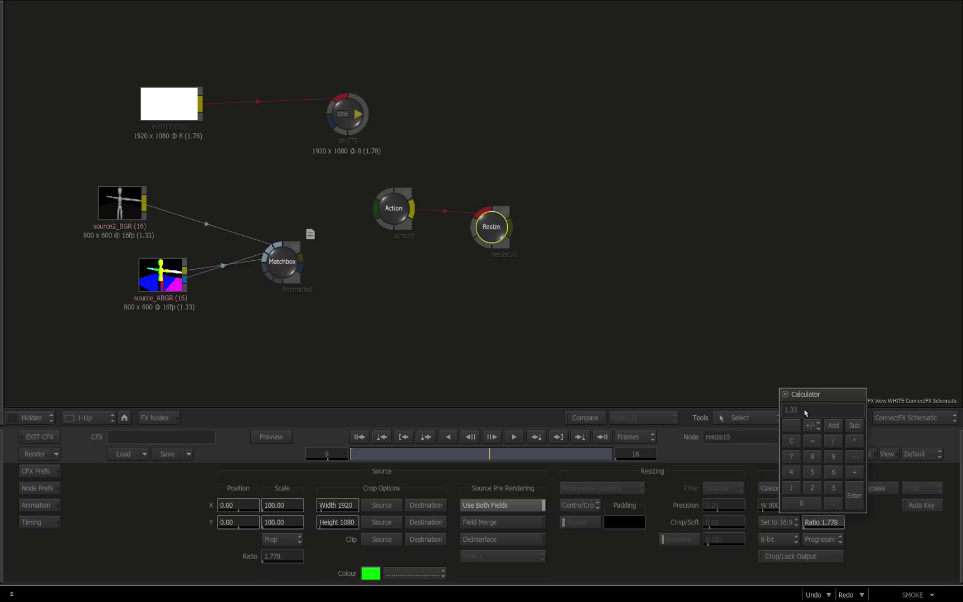
pyautogui.press('Return')
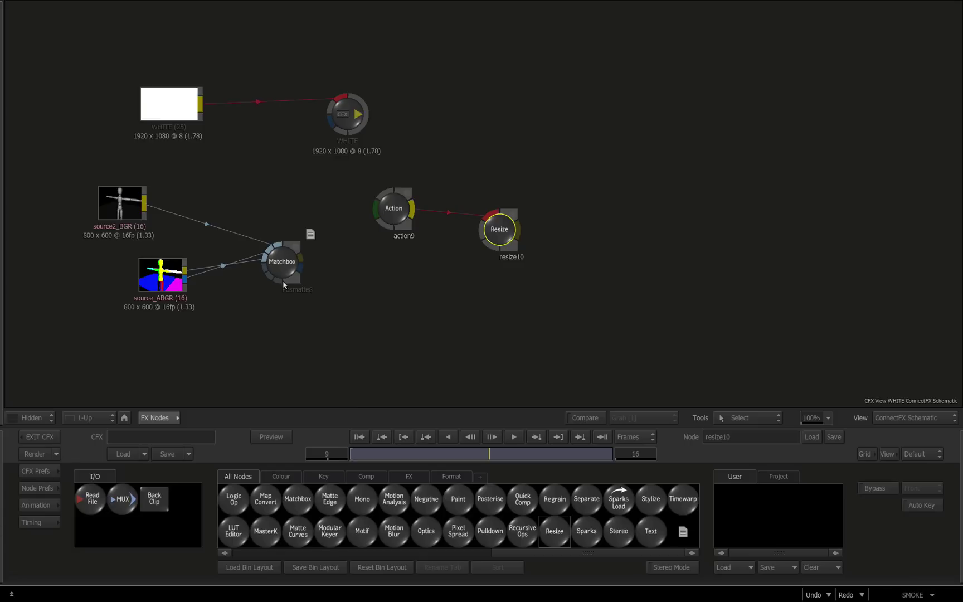
# Step: View the Posmatte result as the reference image and turn on comparison over the Resize result
pyautogui.click(287, 259)
pyautogui.press('F4')
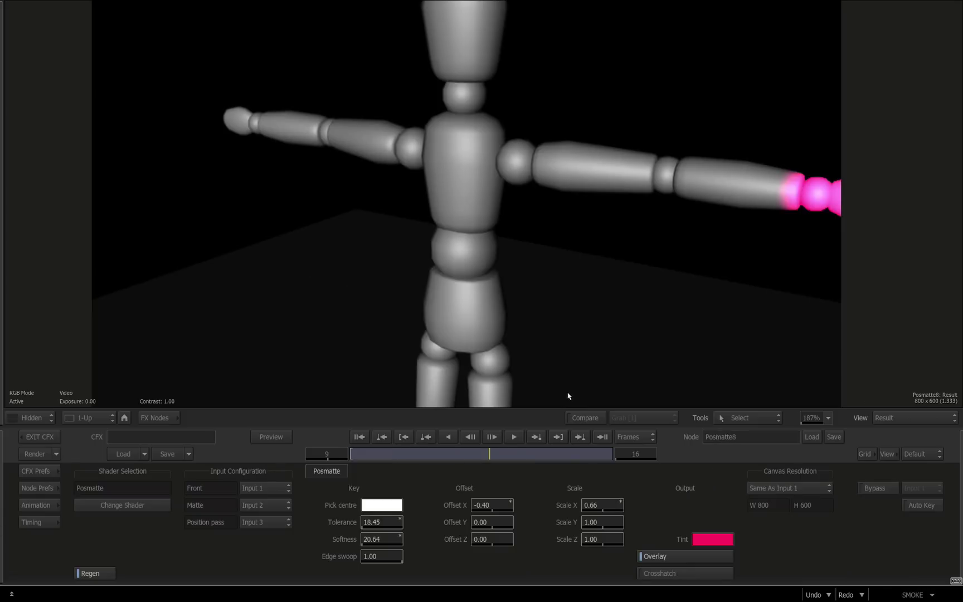
pyautogui.press('F4')
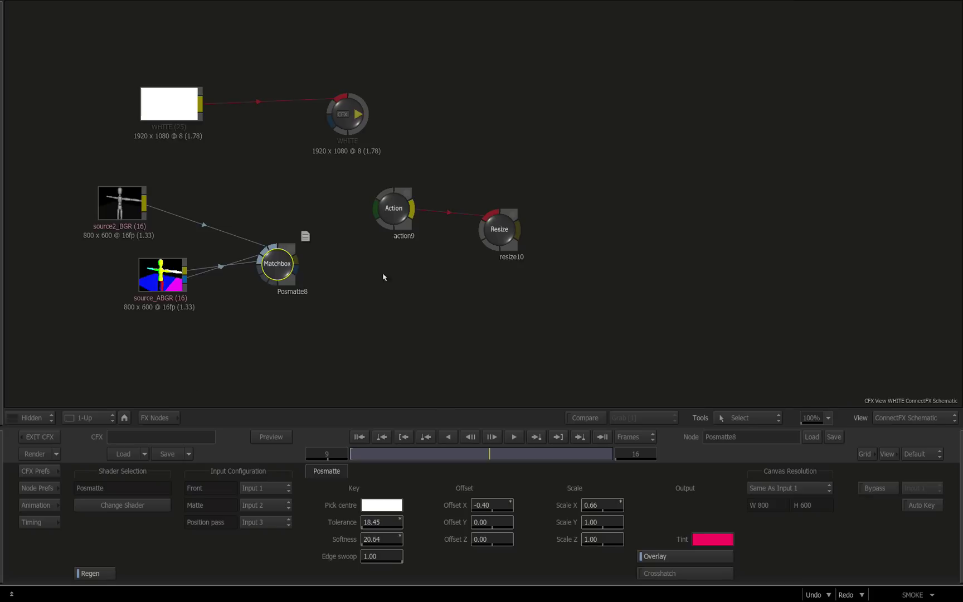
pyautogui.click(491, 229)
pyautogui.press('F1')
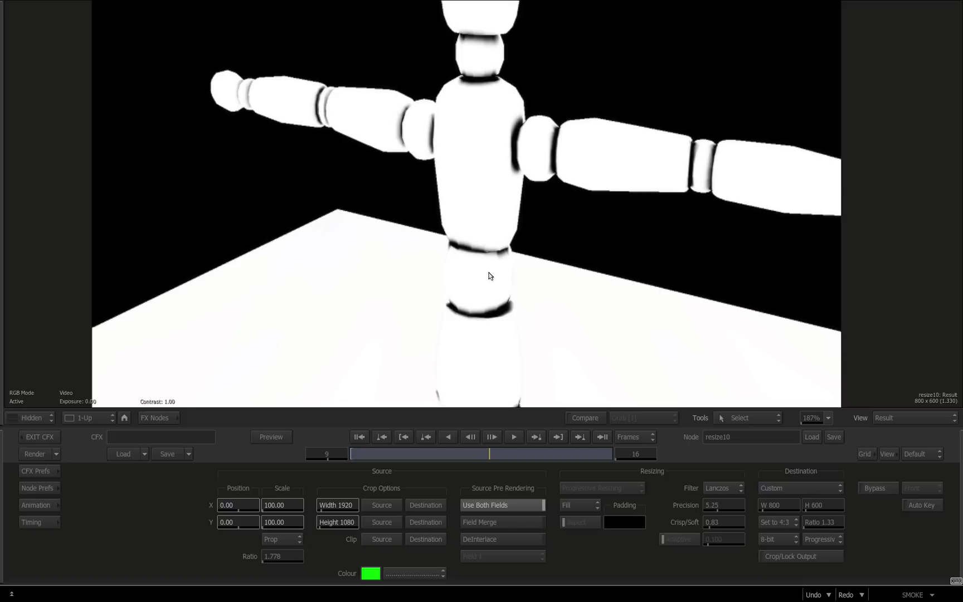
pyautogui.click(574, 417)
pyautogui.click(626, 417)
pyautogui.click(625, 417)
# Step: Move and rotate the comparison split across the mannequin's torso and arms to check the resized render's alignment
pyautogui.moveTo(569, 318); pyautogui.dragTo(508, 301)
pyautogui.moveTo(510, 356)
pyautogui.mouseDown()
pyautogui.moveTo(505, 333)
pyautogui.moveTo(512, 369)
pyautogui.moveTo(463, 329)
pyautogui.moveTo(402, 250)
pyautogui.moveTo(391, 252)
pyautogui.moveTo(317, 369)
pyautogui.mouseUp()
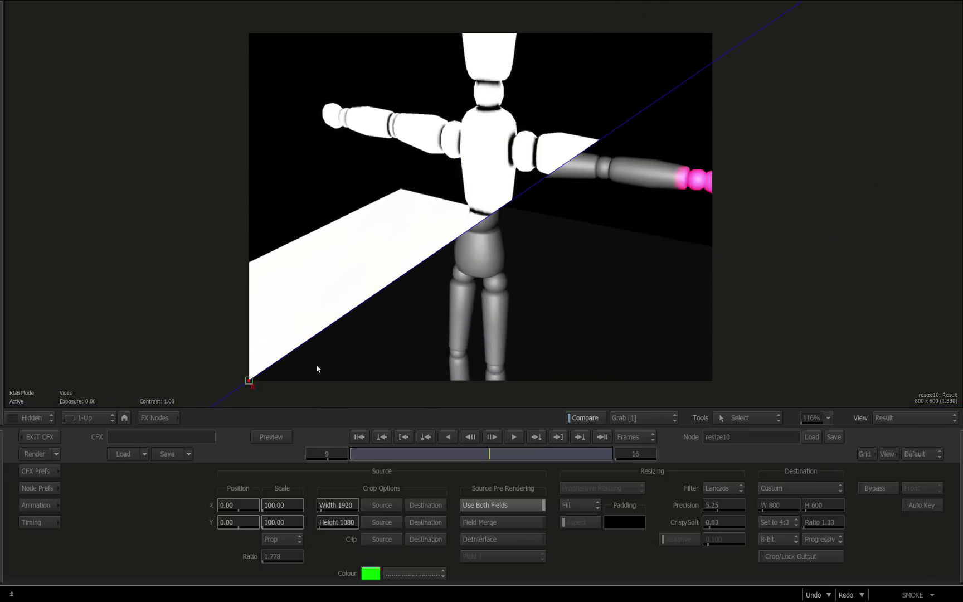
pyautogui.moveTo(249, 379); pyautogui.dragTo(393, 278)
pyautogui.moveTo(371, 231); pyautogui.dragTo(437, 258)
pyautogui.moveTo(437, 258); pyautogui.dragTo(540, 258)
pyautogui.moveTo(360, 233); pyautogui.dragTo(344, 261)
pyautogui.moveTo(316, 230); pyautogui.dragTo(461, 227)
pyautogui.moveTo(461, 227); pyautogui.dragTo(483, 244)
# Step: Set the Resize fit method to Crop Edges and recheck the alignment against the reference
pyautogui.click(579, 505)
pyautogui.click(582, 520)
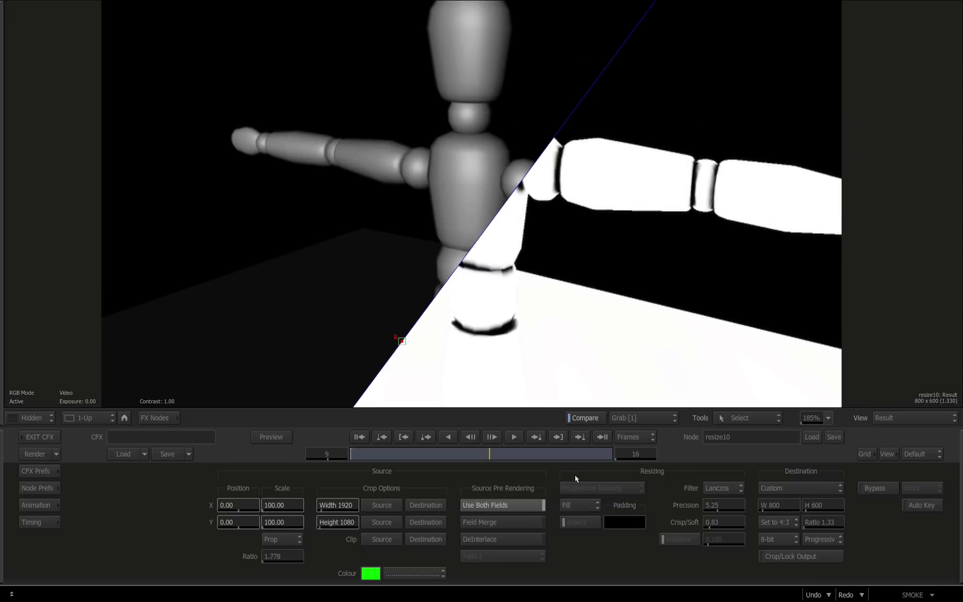
pyautogui.moveTo(518, 299); pyautogui.dragTo(507, 300)
pyautogui.moveTo(426, 305); pyautogui.dragTo(353, 293)
# Step: Open the Action node to check its ambient occlusion output, and return to the schematic
pyautogui.moveTo(2, 515)
pyautogui.moveTo(374, 223); pyautogui.dragTo(344, 217)
pyautogui.doubleClick(342, 200)
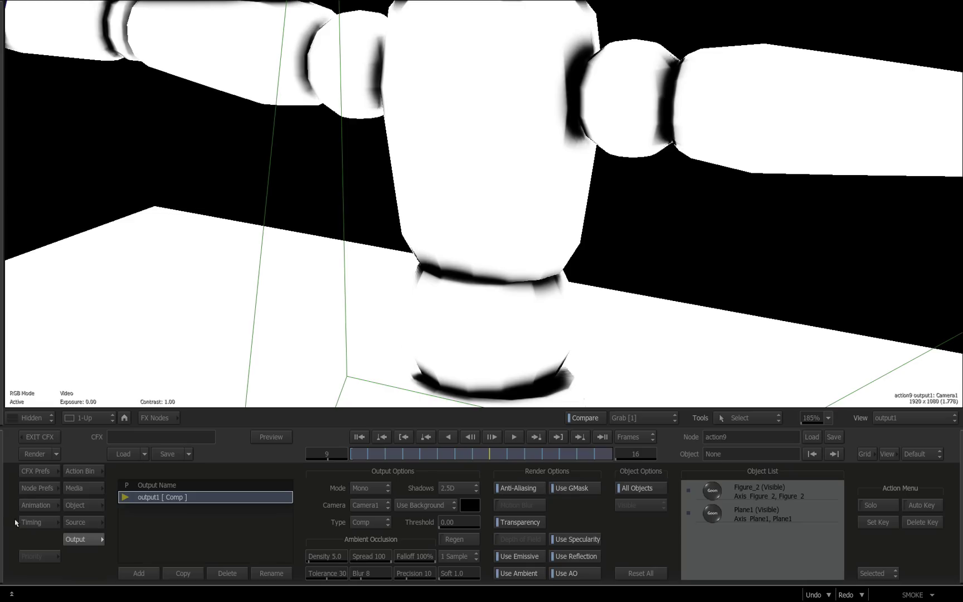
pyautogui.moveTo(1, 517)
# Step: Reset the Posmatte node to its default parameters and view its full result with comparison turned off
pyautogui.moveTo(274, 259)
pyautogui.mouseDown()
pyautogui.moveTo(299, 265)
pyautogui.moveTo(280, 255)
pyautogui.mouseUp()
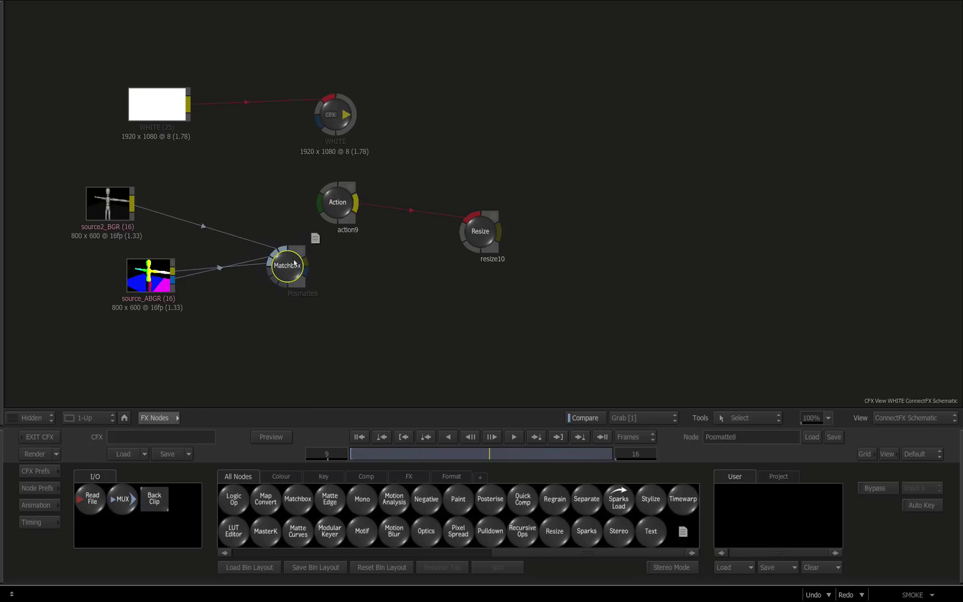
pyautogui.rightClick(289, 266)
pyautogui.click(301, 318)
pyautogui.doubleClick(289, 268)
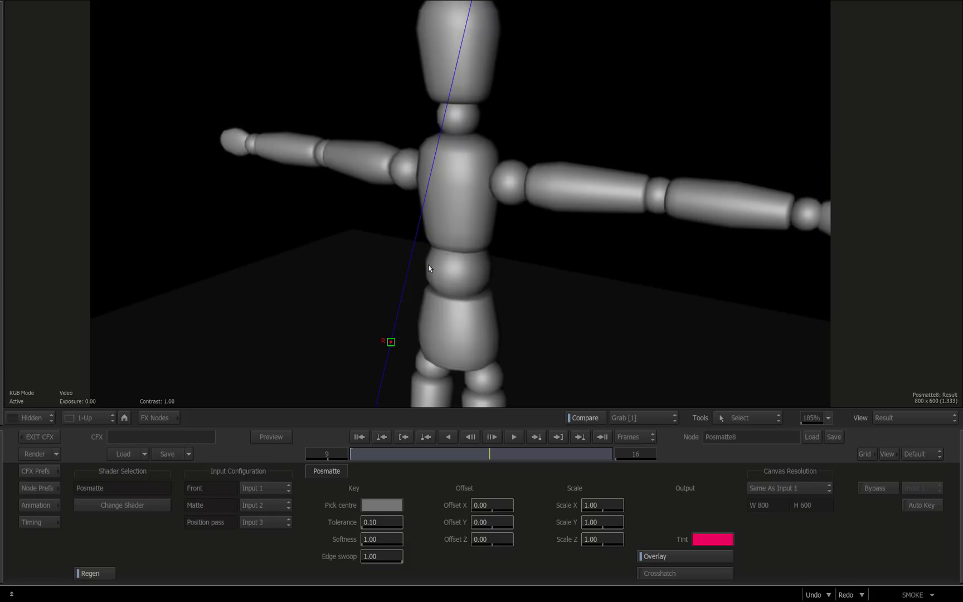
pyautogui.press('c')
pyautogui.moveTo(452, 277); pyautogui.dragTo(437, 317)
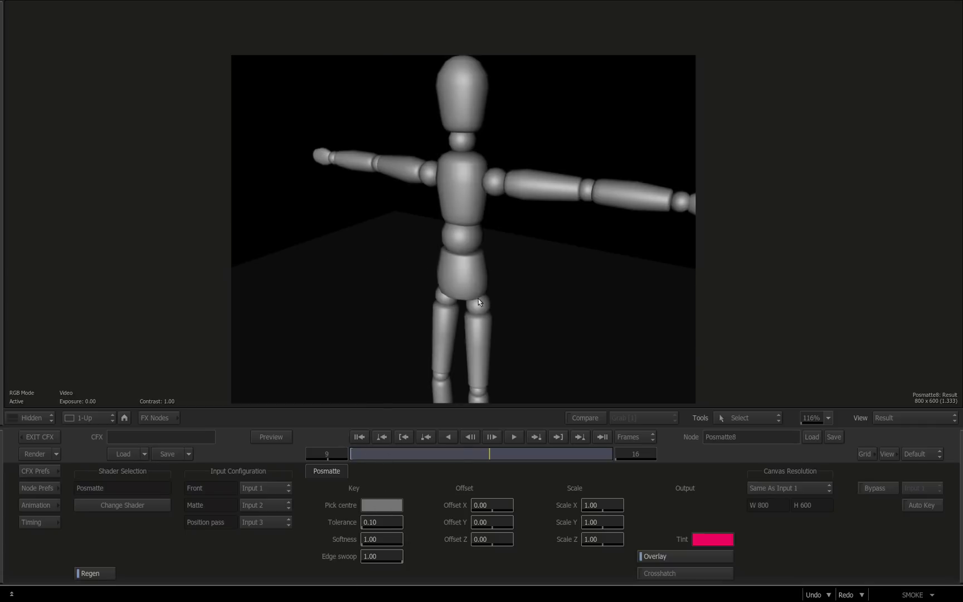
# Step: Pick the Posmatte centre from the position pass at the mannequin's chest beside the yellow shoulder, and return to the result view
pyautogui.press('F3')
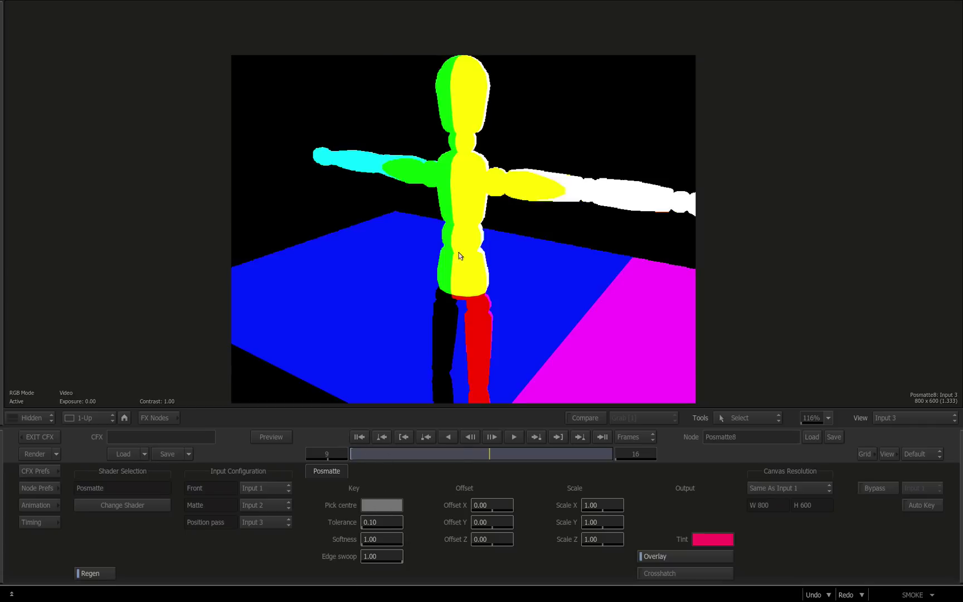
pyautogui.click(375, 503)
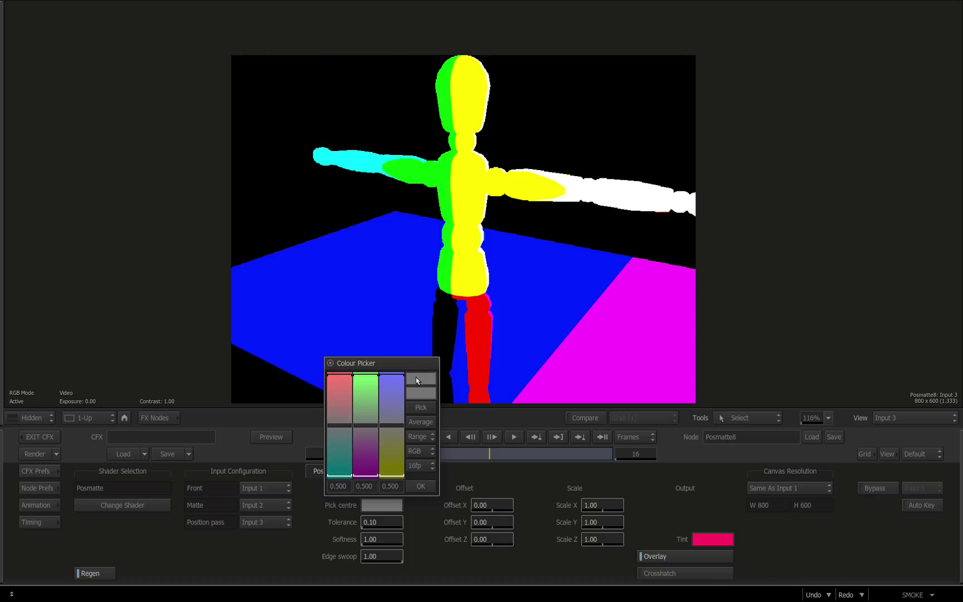
pyautogui.click(416, 377)
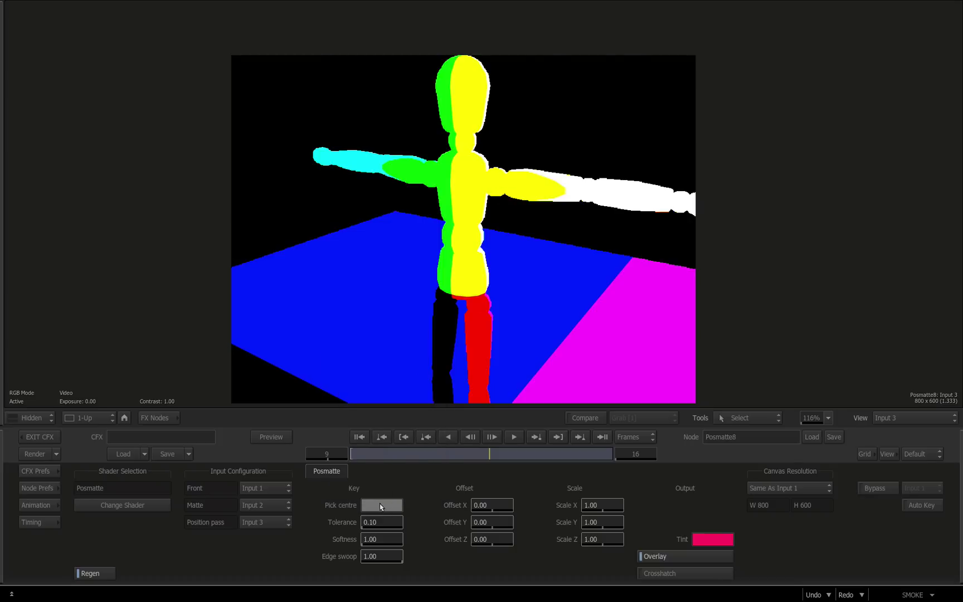
pyautogui.click(381, 506)
pyautogui.click(420, 407)
pyautogui.click(486, 183)
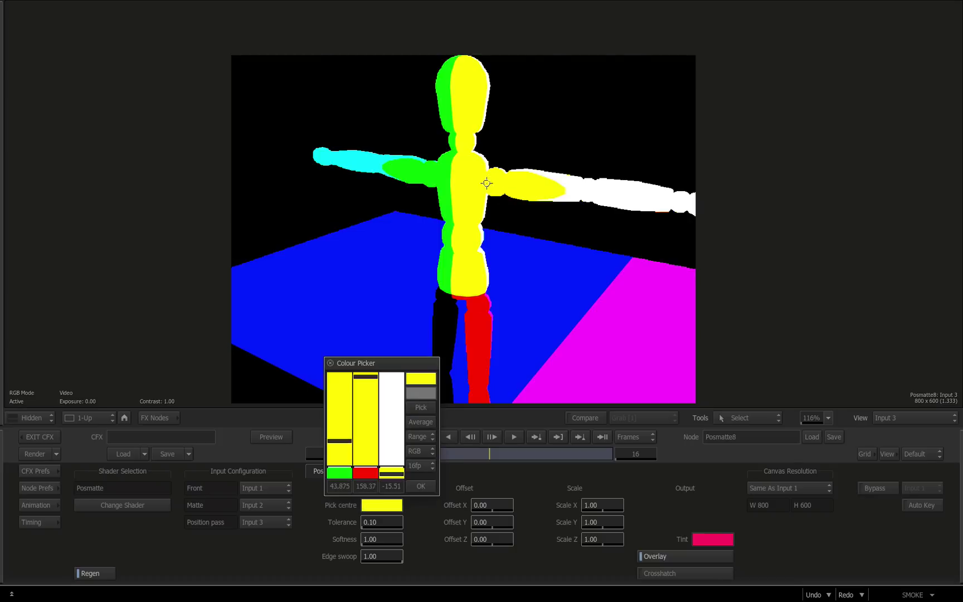
pyautogui.moveTo(487, 183); pyautogui.dragTo(482, 192)
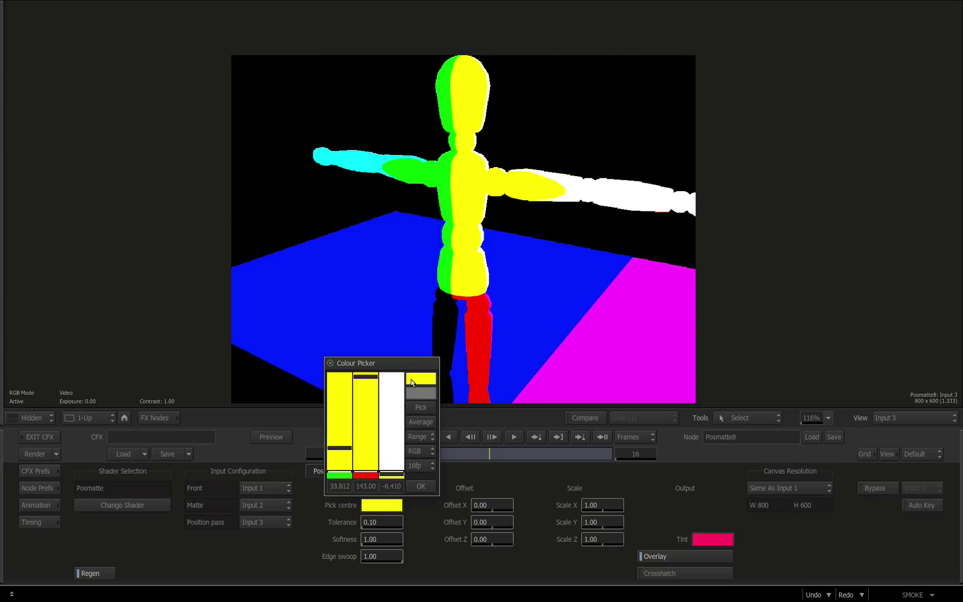
pyautogui.click(412, 383)
pyautogui.press('F4')
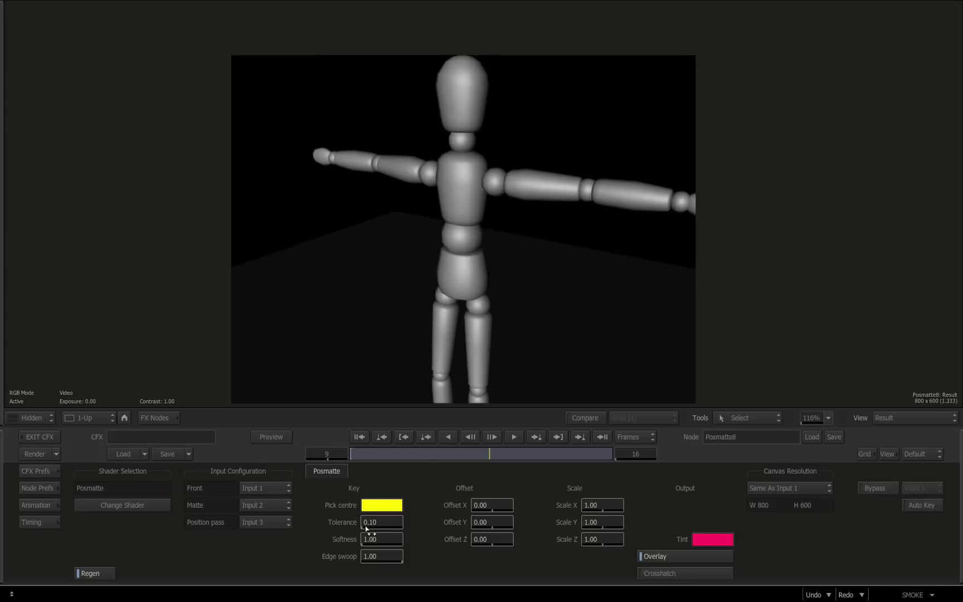
# Step: Try a Posmatte tolerance of 50
pyautogui.moveTo(366, 527); pyautogui.dragTo(452, 490)
pyautogui.click(381, 522)
pyautogui.click(371, 477)
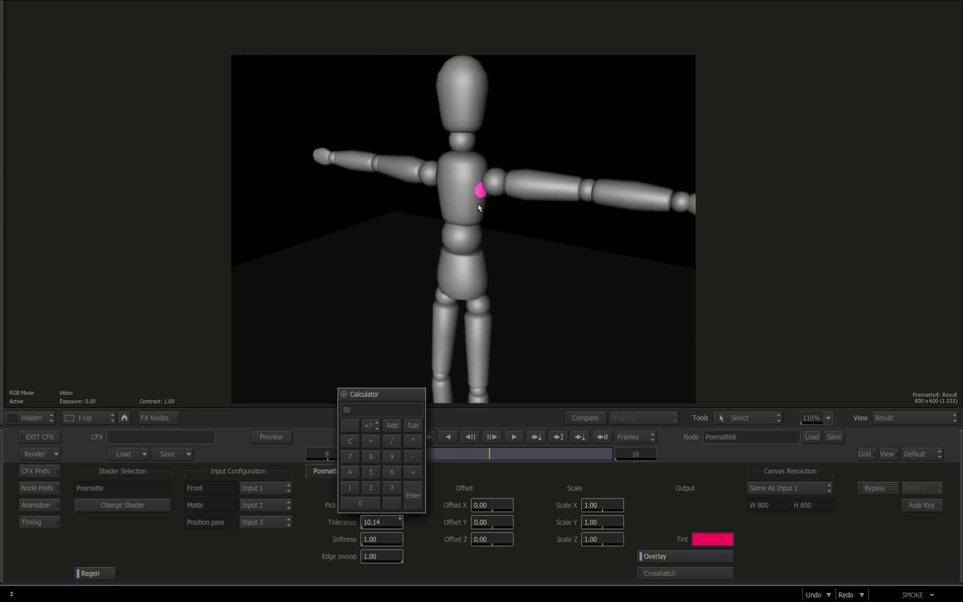
pyautogui.press('Return')
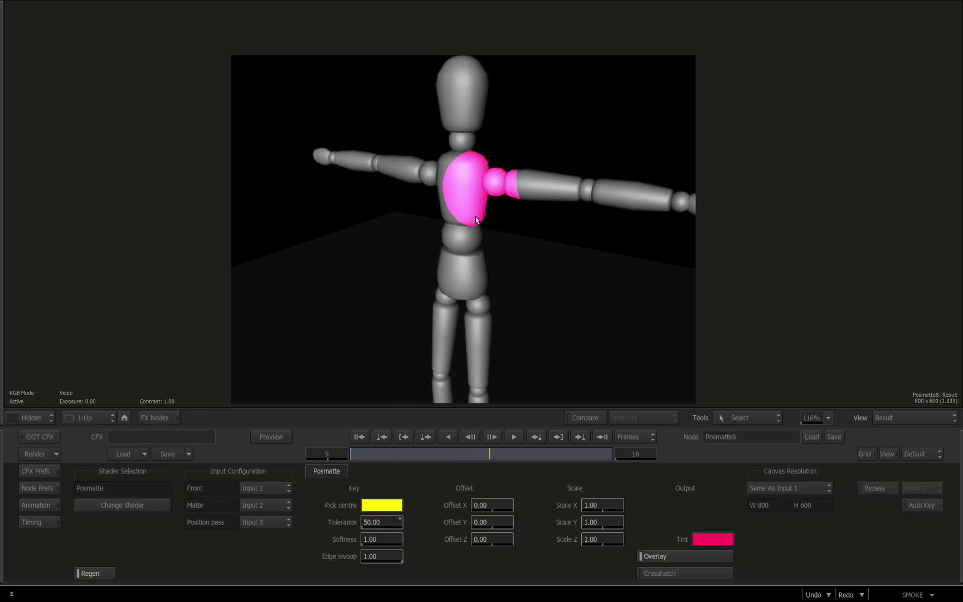
# Step: Set the Posmatte tolerance to 25 and softness to 15, and scrub to frame 14 to check the matte's tracking
pyautogui.click(375, 521)
pyautogui.click(371, 472)
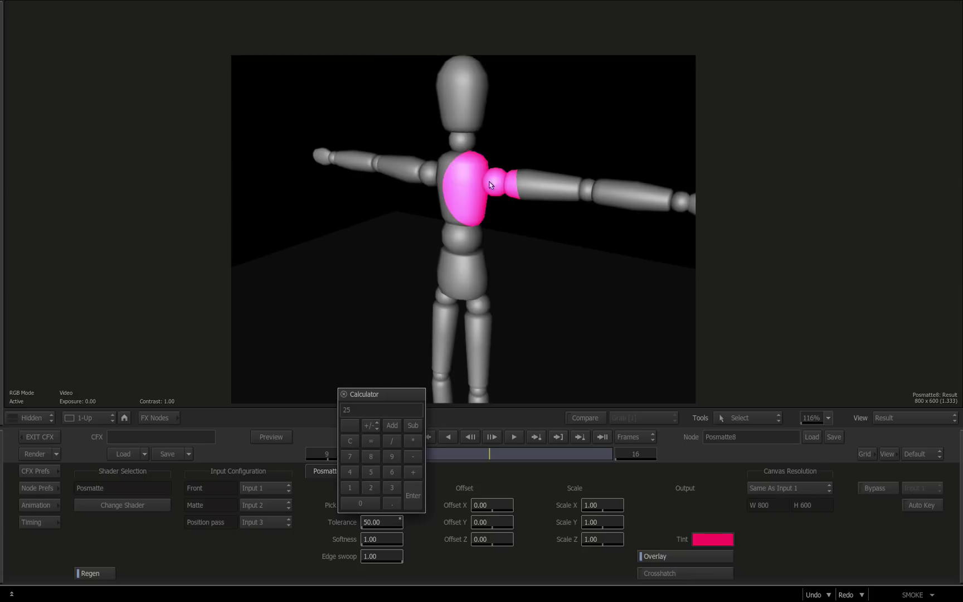
pyautogui.press('Return')
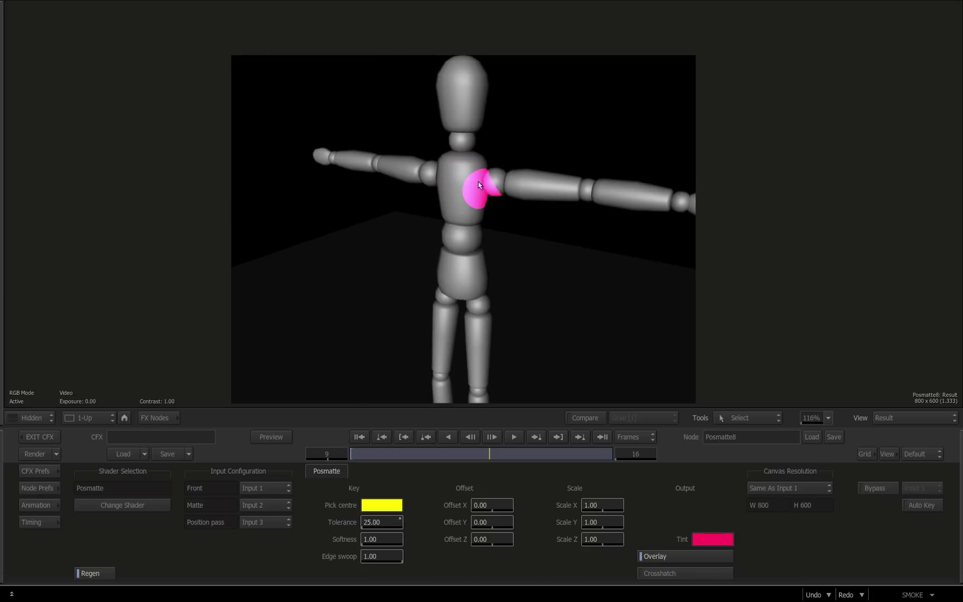
pyautogui.click(362, 522)
pyautogui.click(369, 488)
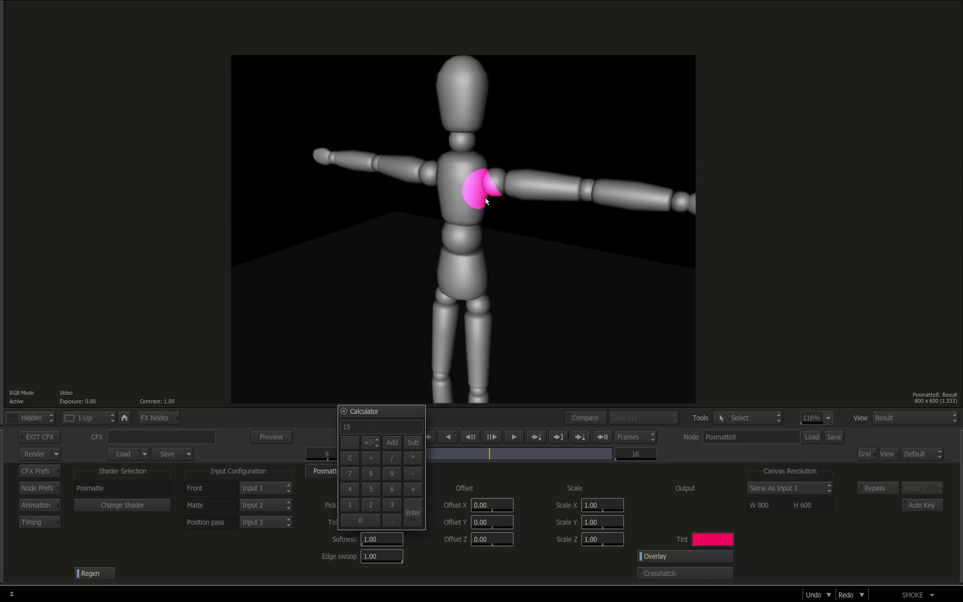
pyautogui.press('Return')
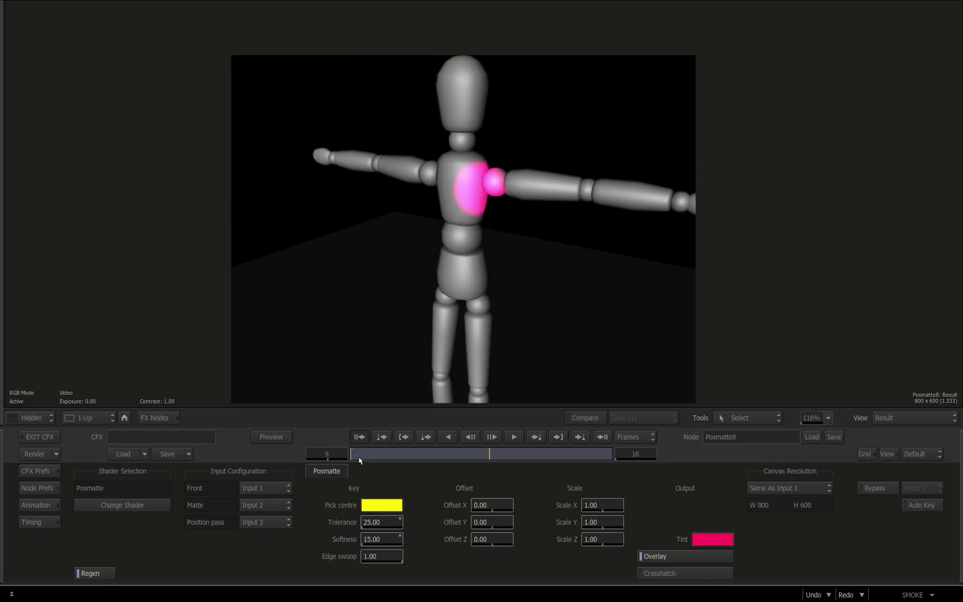
pyautogui.moveTo(357, 457); pyautogui.dragTo(576, 454)
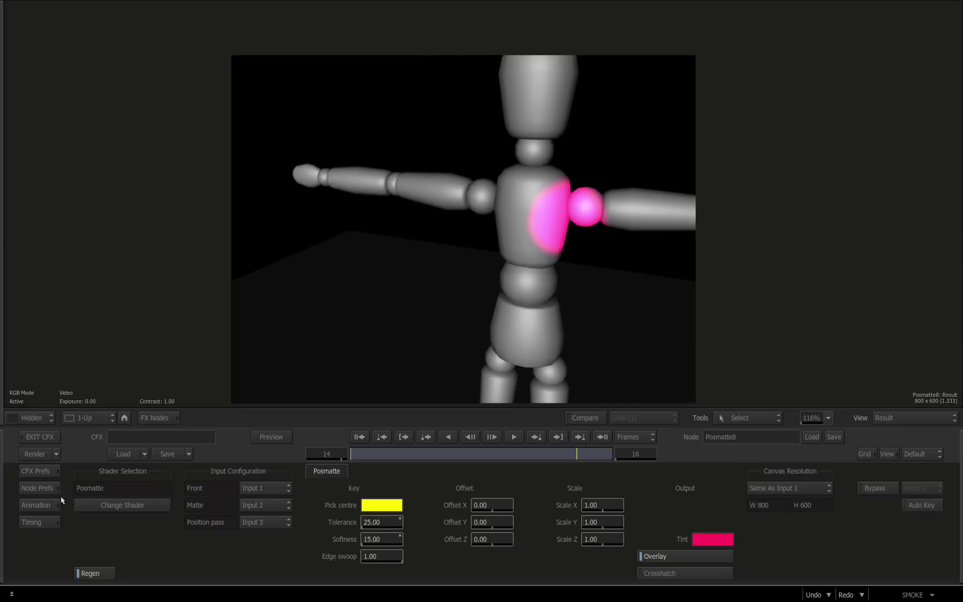
# Step: Rearrange the Action, Resize and Posmatte nodes in the schematic, bringing Resize closer to Action
pyautogui.moveTo(2, 524)
pyautogui.moveTo(345, 205); pyautogui.dragTo(339, 200)
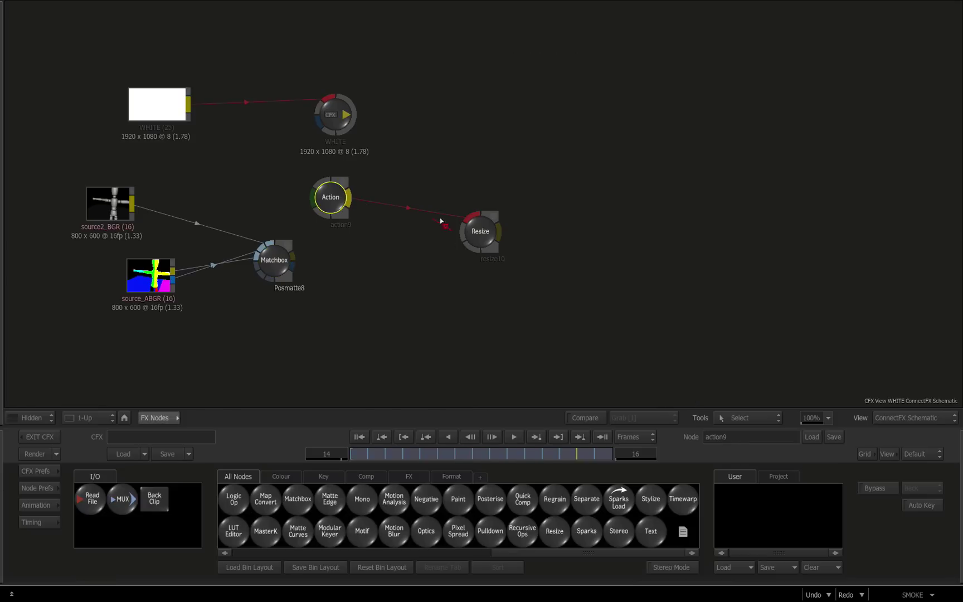
pyautogui.moveTo(456, 228); pyautogui.dragTo(399, 214)
pyautogui.moveTo(274, 273); pyautogui.dragTo(281, 280)
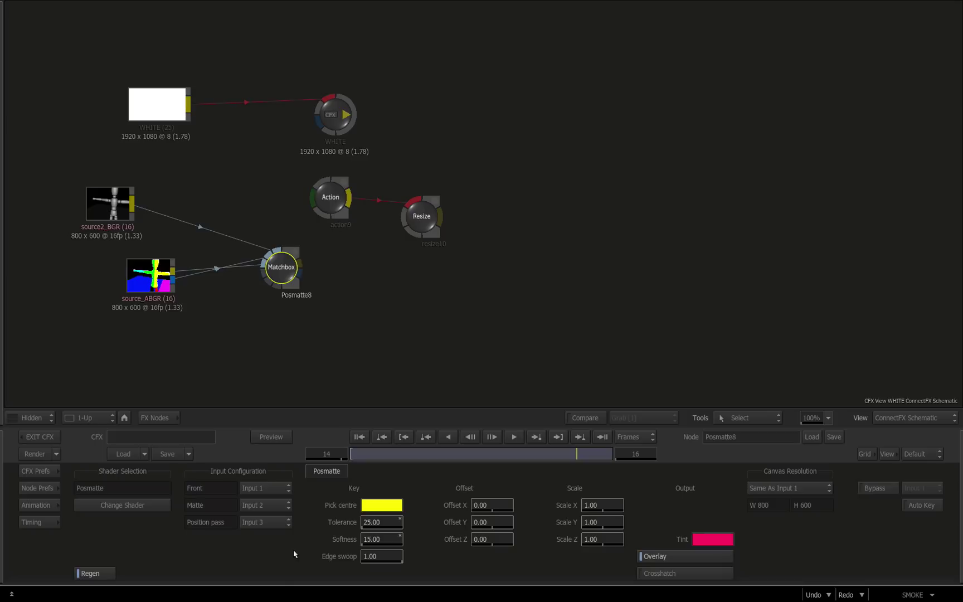
# Step: Add a Logic Op node with Resize as front, source2_BGR as back and the Posmatte matte output as matte
pyautogui.click(156, 418)
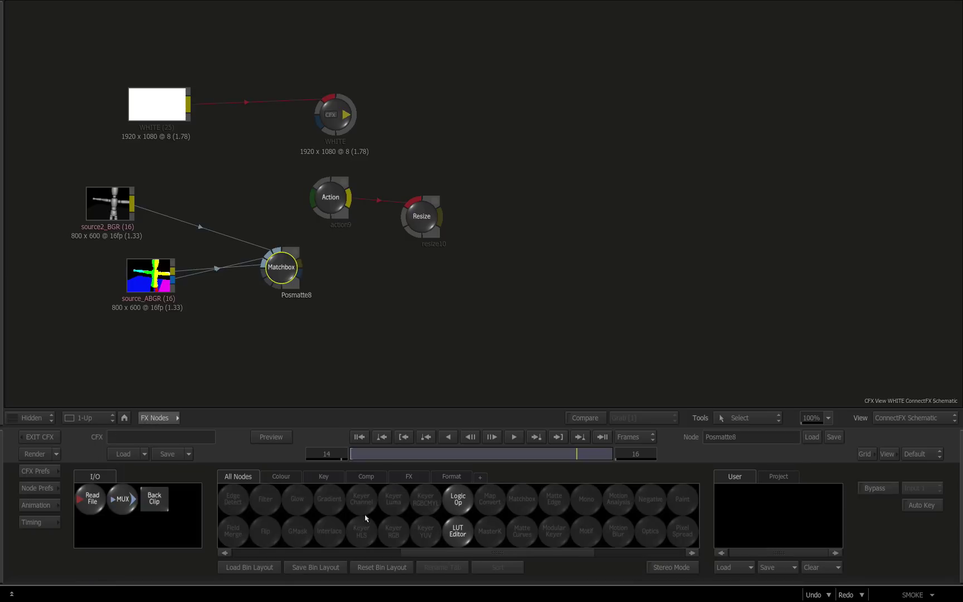
pyautogui.click(458, 510)
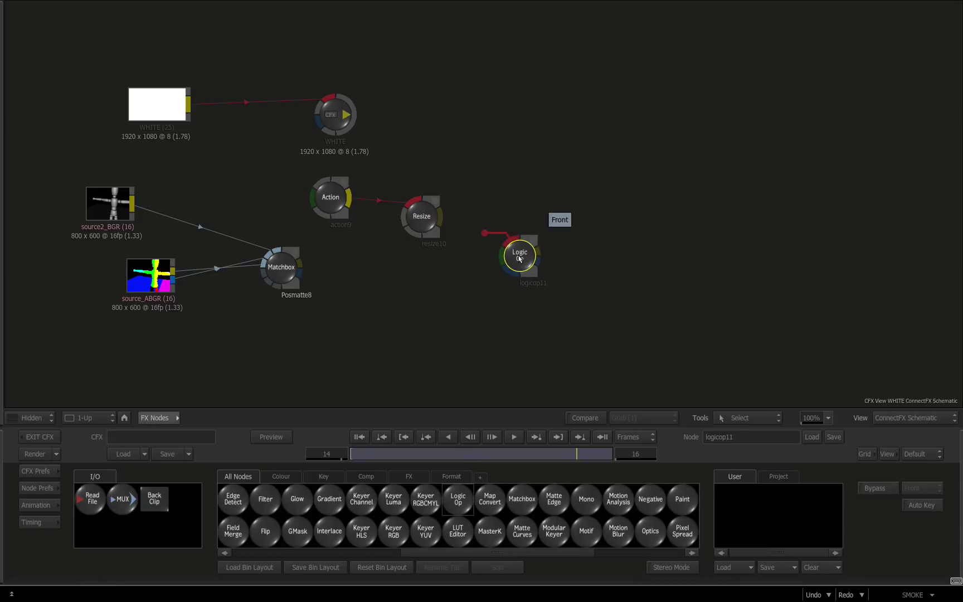
pyautogui.click(518, 253)
pyautogui.moveTo(517, 253); pyautogui.dragTo(486, 282)
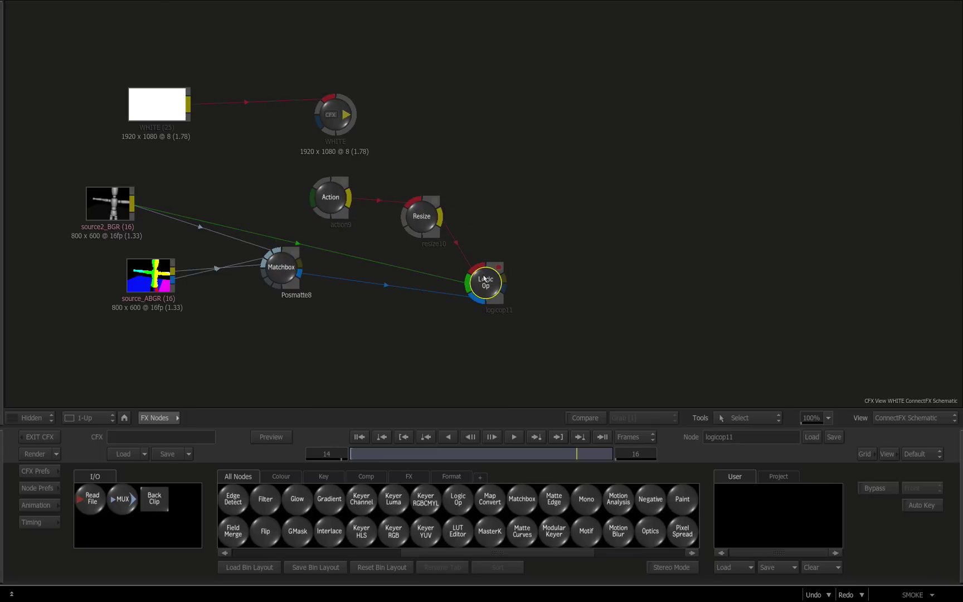
pyautogui.moveTo(425, 227); pyautogui.dragTo(413, 223)
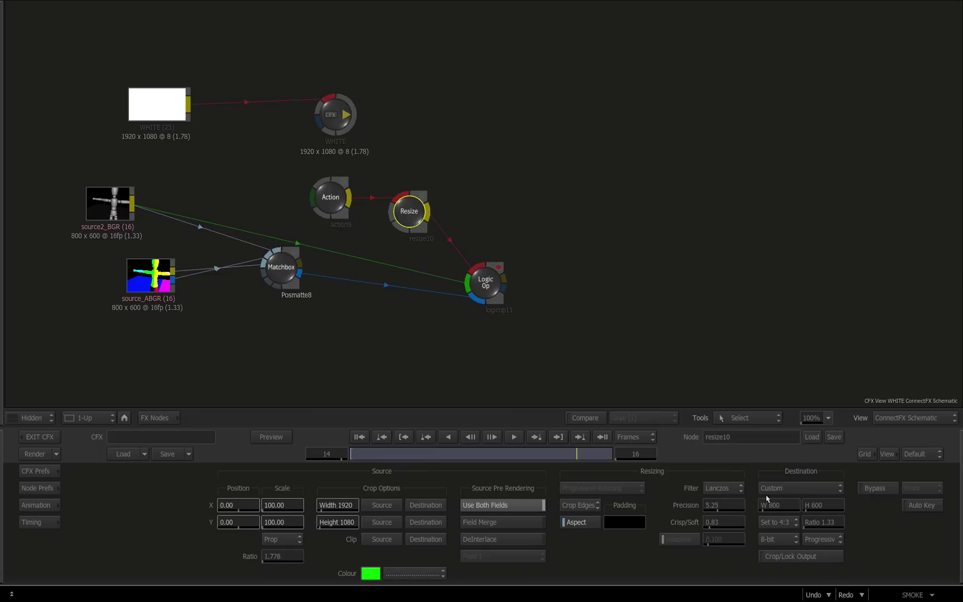
# Step: Change the Resize node's output bit depth to match the 16fp source clips
pyautogui.click(764, 546)
pyautogui.click(772, 507)
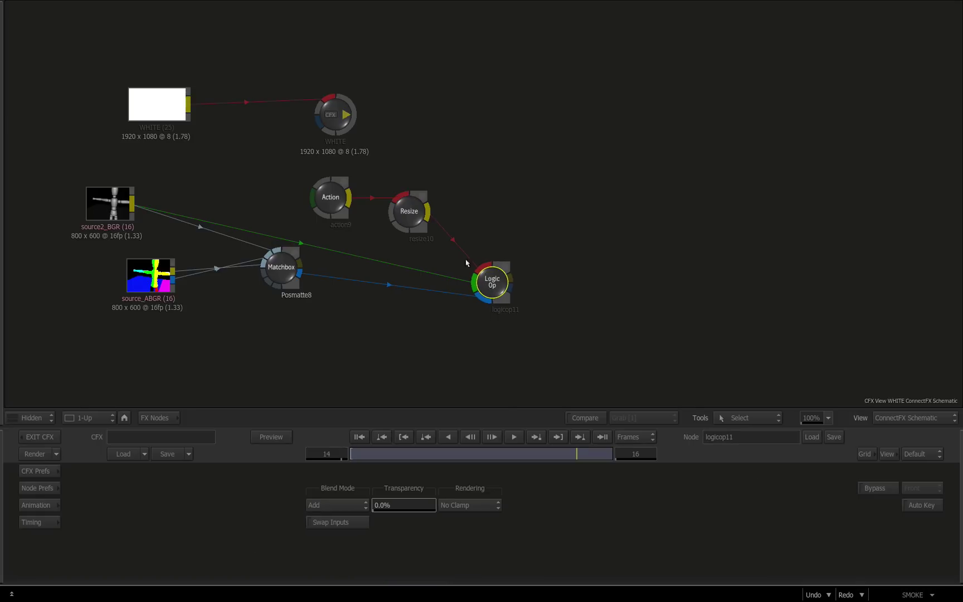
# Step: Compare the Logic Op's result with its front and back inputs, and return to the clip's opening frames to check the matted blend
pyautogui.press('F4')
pyautogui.press('F1')
pyautogui.press('F4')
pyautogui.press('F2')
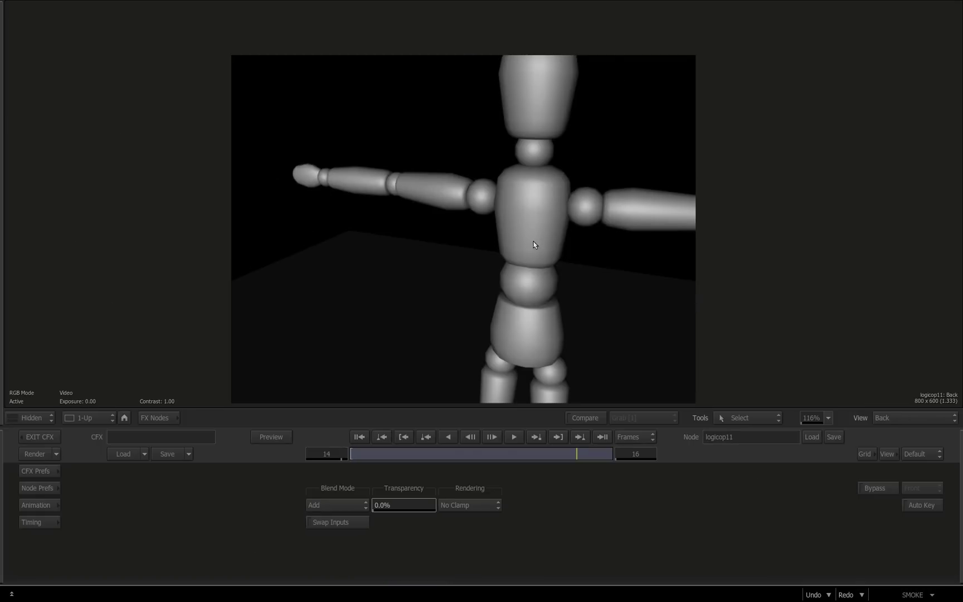
pyautogui.press('F4')
pyautogui.press('F2')
pyautogui.press('F4')
pyautogui.press('F2')
pyautogui.press('F4')
pyautogui.press('F2')
pyautogui.press('F4')
pyautogui.press('F2')
pyautogui.press('F4')
pyautogui.click(359, 437)
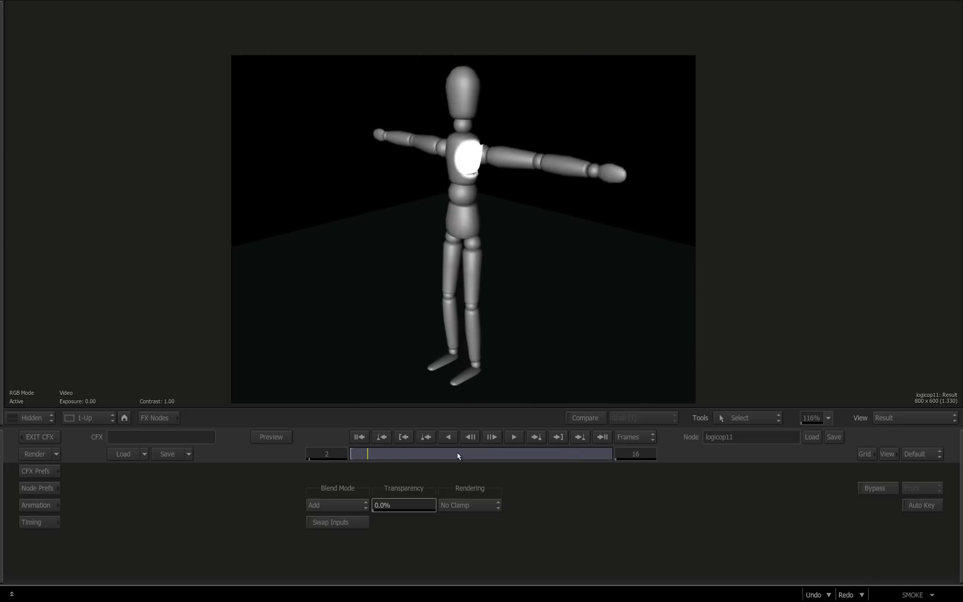
pyautogui.click(458, 456)
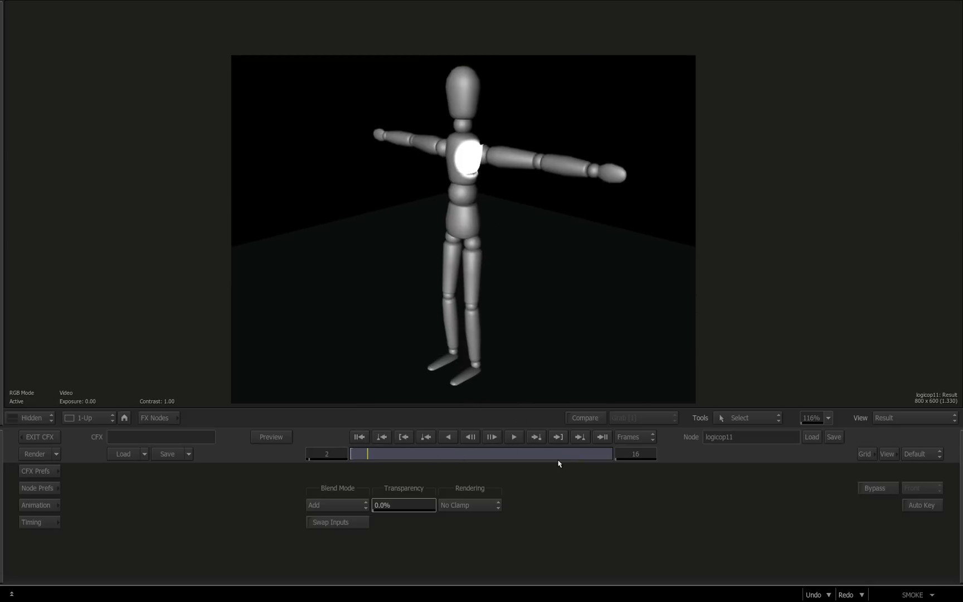
# Step: Set the Logic Op blend mode to Multiply, scrub to frame 13 and compare the result with the front input
pyautogui.click(327, 506)
pyautogui.click(334, 533)
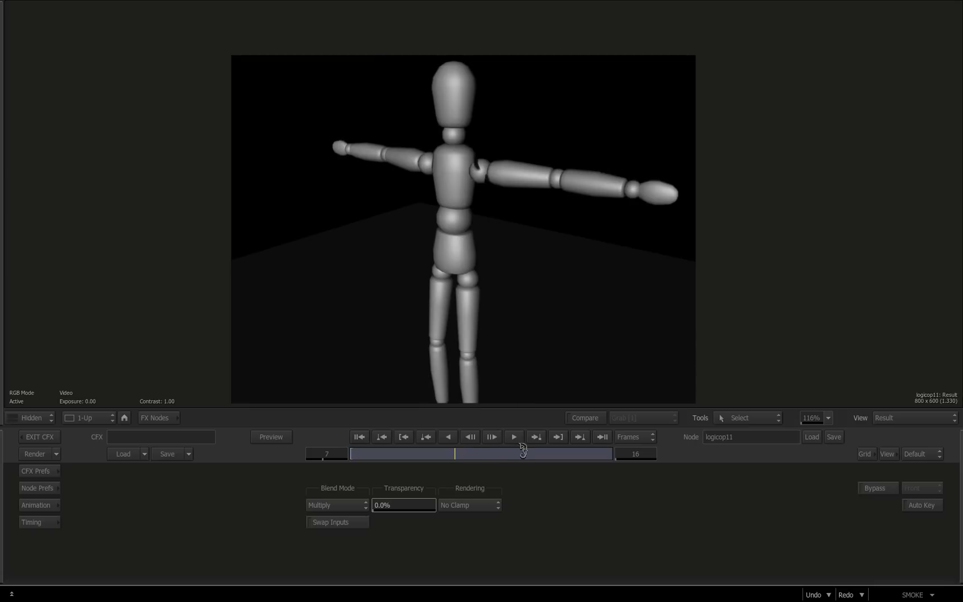
pyautogui.click(555, 436)
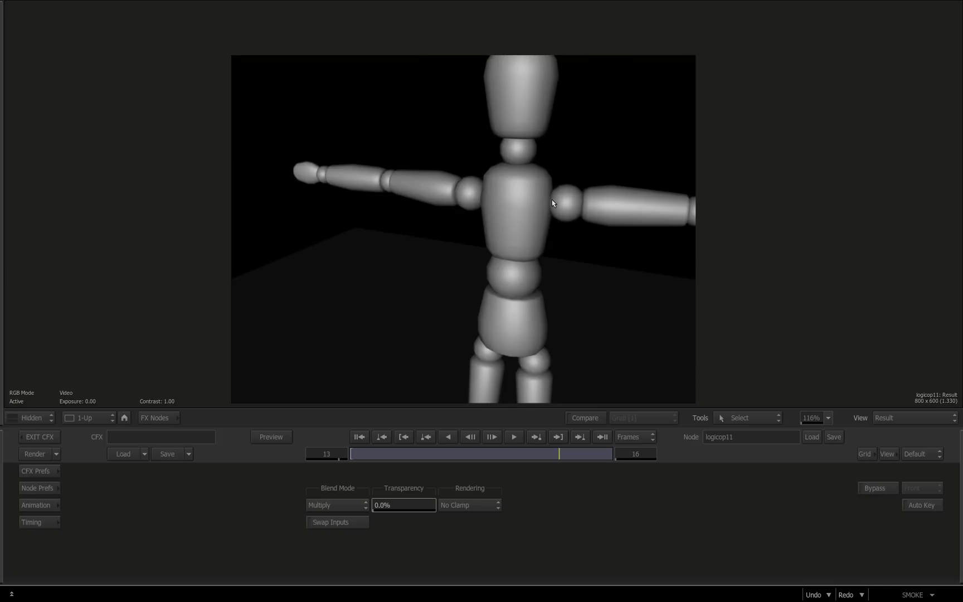
pyautogui.press('F1')
pyautogui.press('F4')
pyautogui.press('F1')
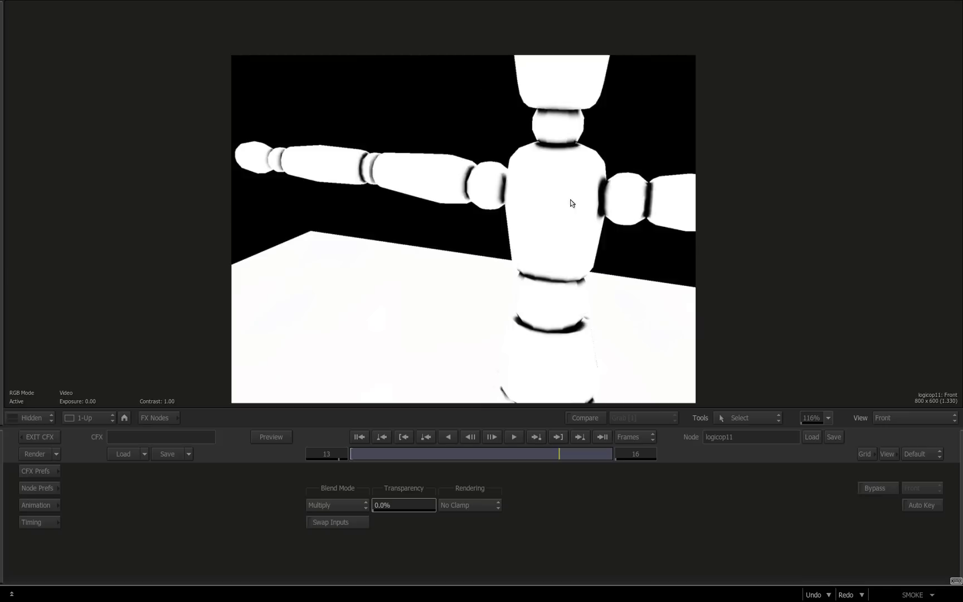